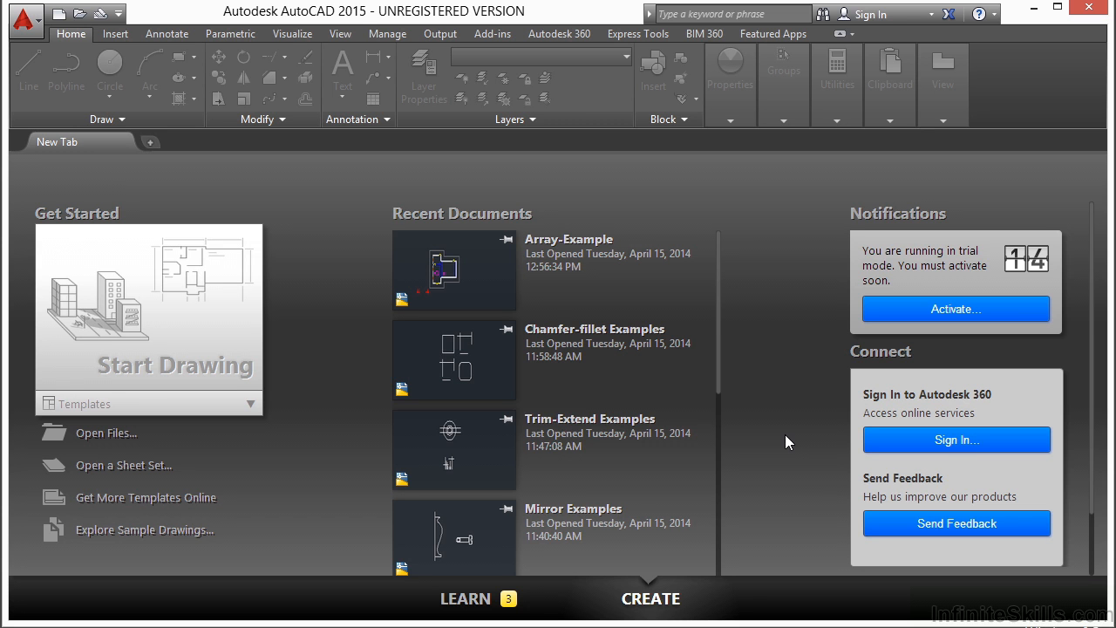
Step: Open the drawing architectural_-_annotation_scaling_and_multileaders.dwg from the 06 folder
{"action": "left_click", "coordinate": [103, 436]}
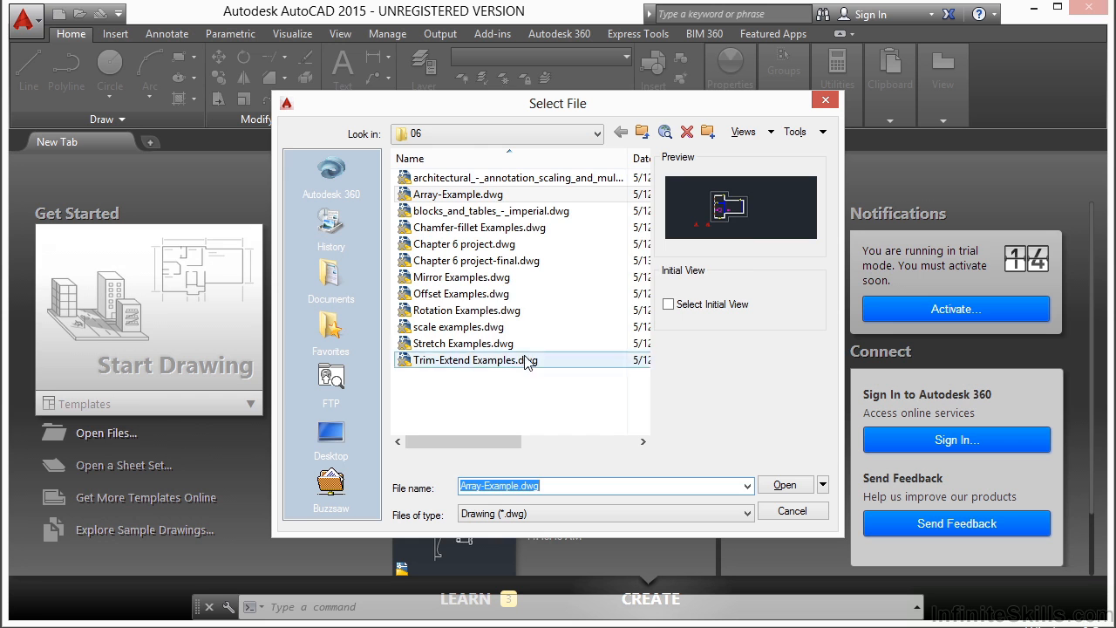
{"action": "left_click", "coordinate": [485, 179]}
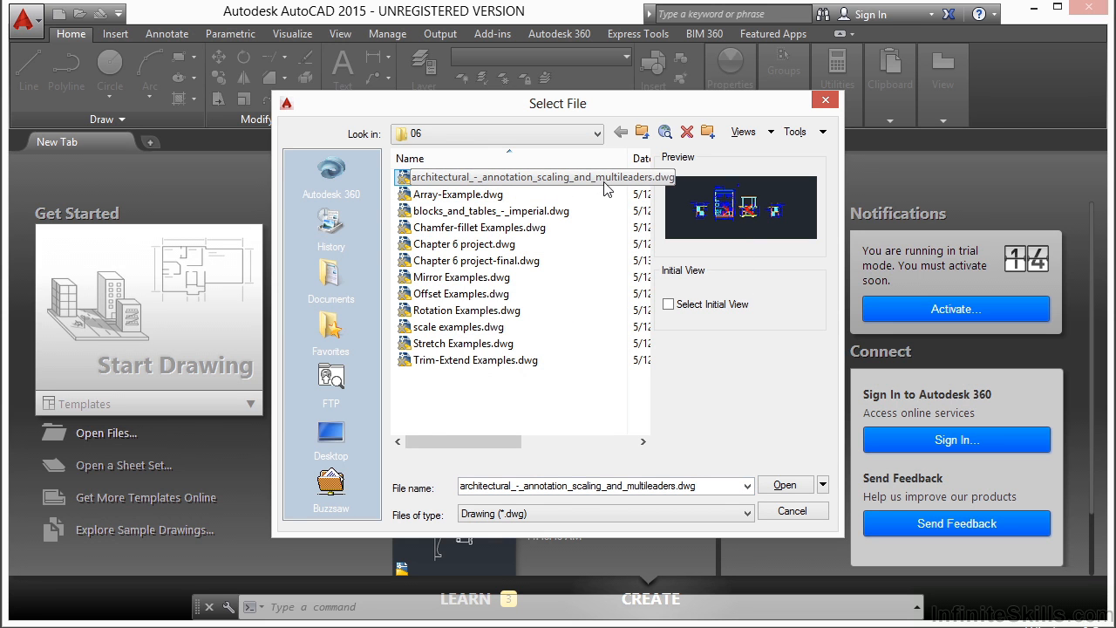
{"action": "left_click", "coordinate": [782, 489]}
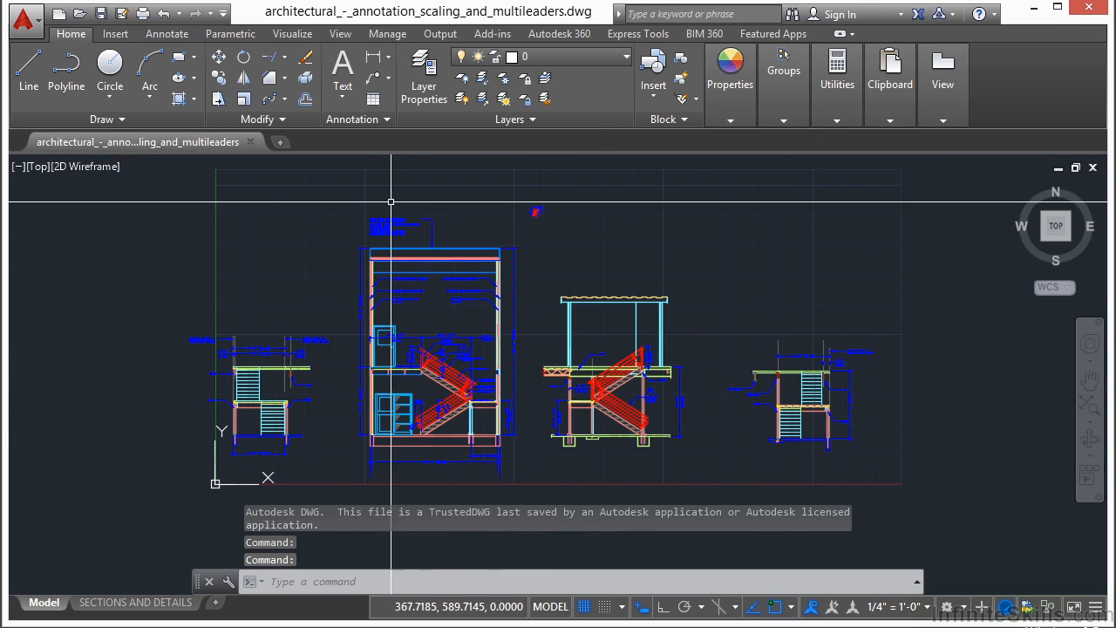
Step: Display the Properties palette beside the building section drawing
{"action": "scroll", "coordinate": [379, 210], "scroll_direction": "up", "scroll_amount": 2}
{"action": "scroll", "coordinate": [379, 210], "scroll_direction": "up", "scroll_amount": 2}
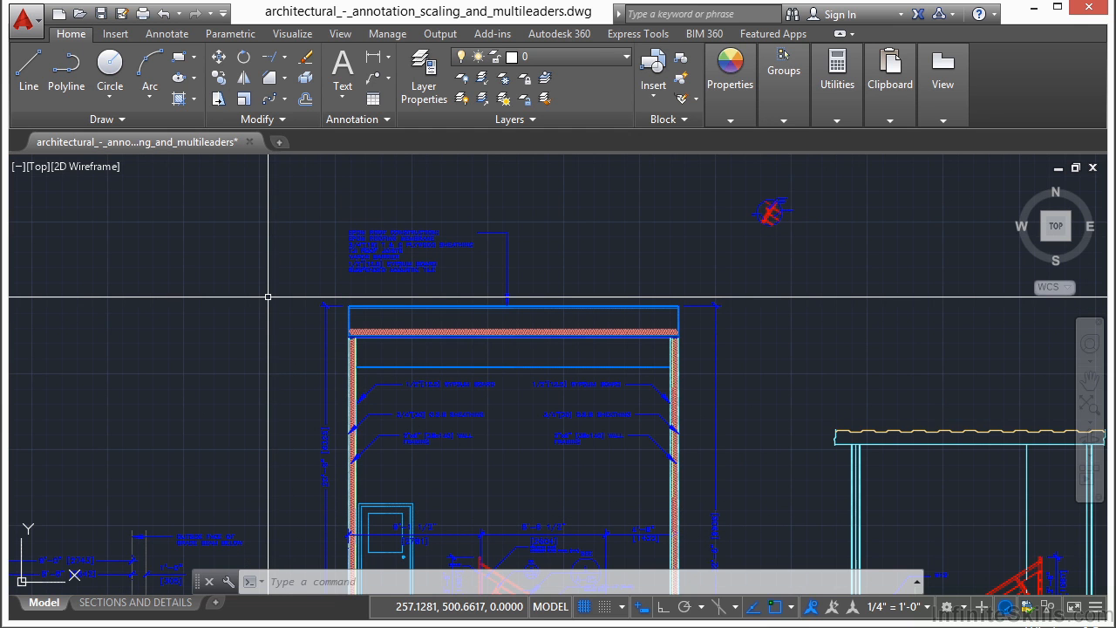
{"action": "key", "text": "ctrl+1"}
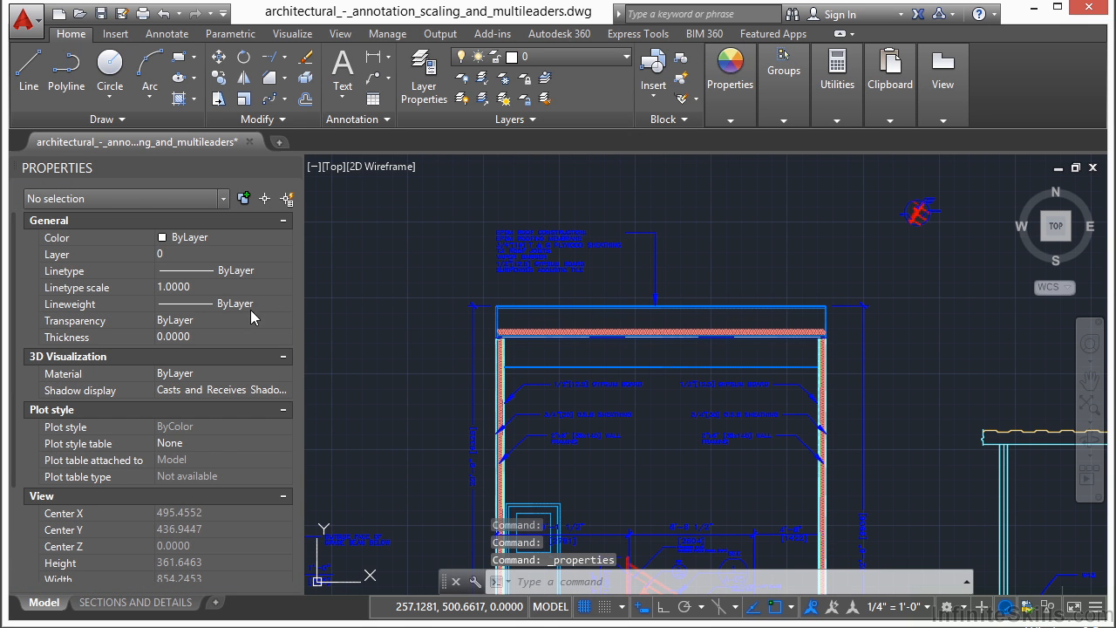
Step: Undock the Properties palette, reposition it over the drawing, and enlarge it in width and height
{"action": "mouse_move", "coordinate": [119, 163]}
{"action": "left_mouse_down"}
{"action": "mouse_move", "coordinate": [149, 173]}
{"action": "mouse_move", "coordinate": [200, 111]}
{"action": "mouse_move", "coordinate": [388, 122]}
{"action": "mouse_move", "coordinate": [337, 118]}
{"action": "left_mouse_up"}
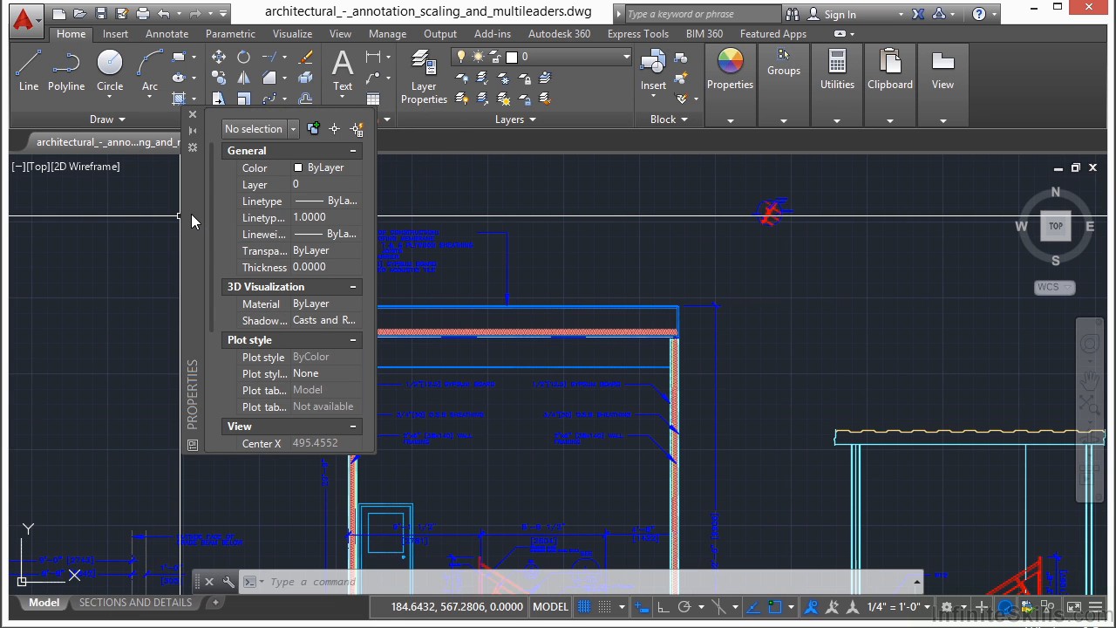
{"action": "left_click_drag", "start_coordinate": [191, 214], "coordinate": [202, 216]}
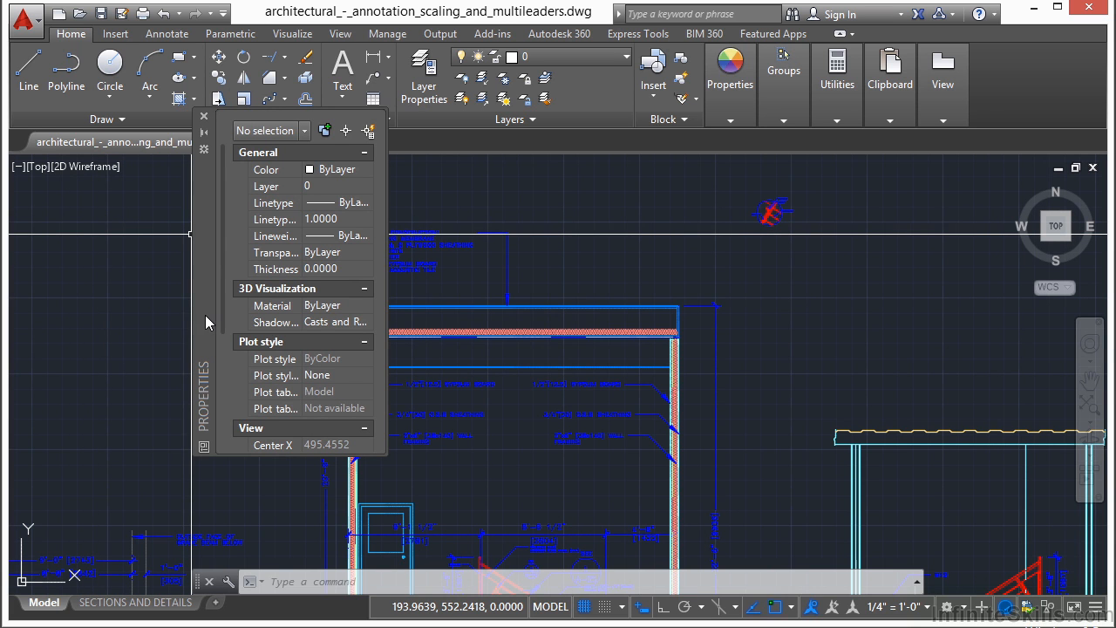
{"action": "mouse_move", "coordinate": [204, 309]}
{"action": "left_mouse_down"}
{"action": "mouse_move", "coordinate": [231, 300]}
{"action": "mouse_move", "coordinate": [392, 338]}
{"action": "mouse_move", "coordinate": [212, 324]}
{"action": "mouse_move", "coordinate": [191, 304]}
{"action": "left_mouse_up"}
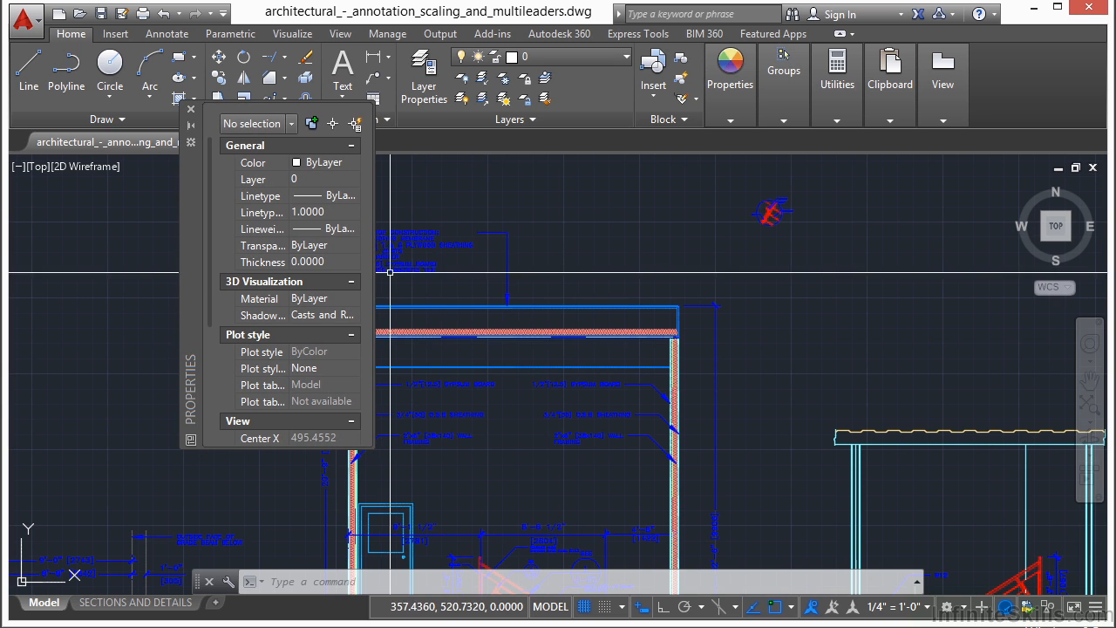
{"action": "left_click_drag", "start_coordinate": [384, 200], "coordinate": [555, 199]}
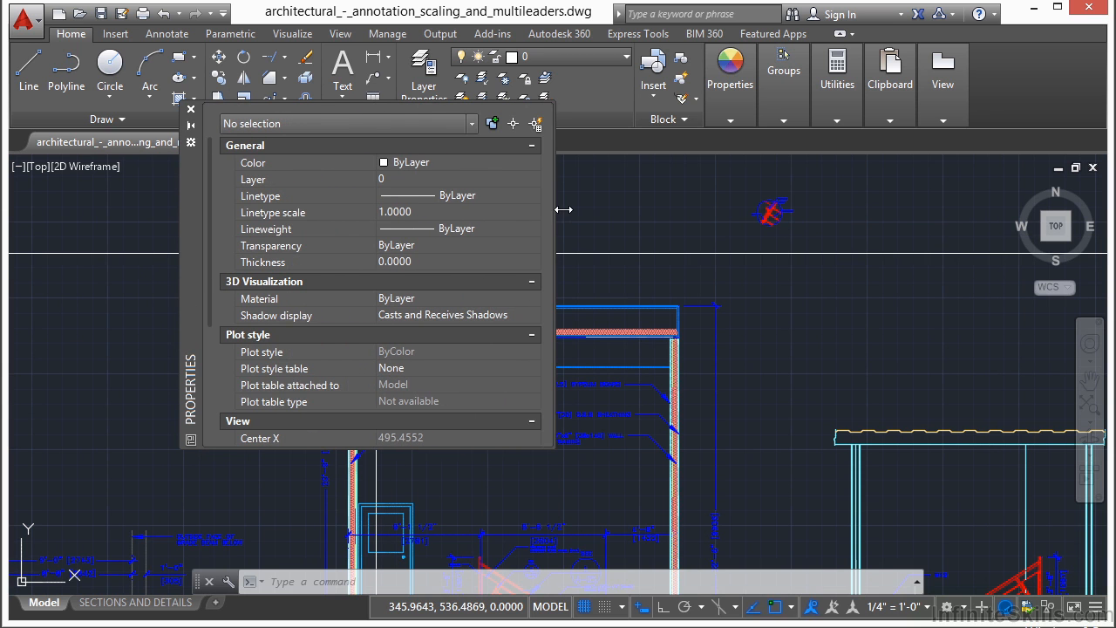
{"action": "mouse_move", "coordinate": [313, 523]}
{"action": "left_mouse_down"}
{"action": "mouse_move", "coordinate": [320, 530]}
{"action": "mouse_move", "coordinate": [313, 524]}
{"action": "left_mouse_up"}
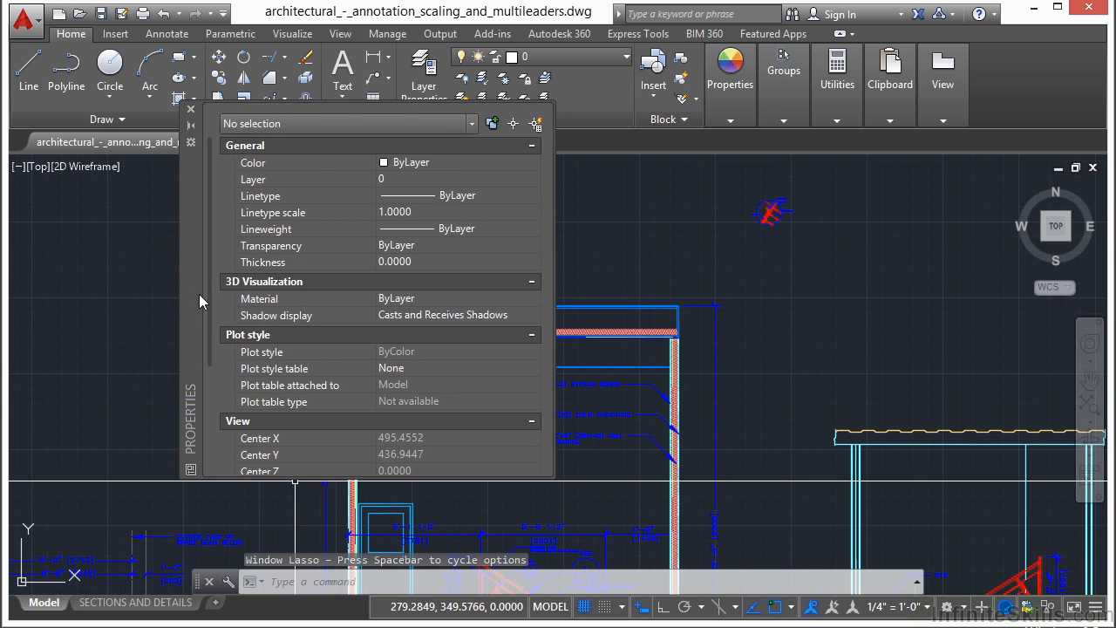
{"action": "left_click_drag", "start_coordinate": [194, 294], "coordinate": [104, 291]}
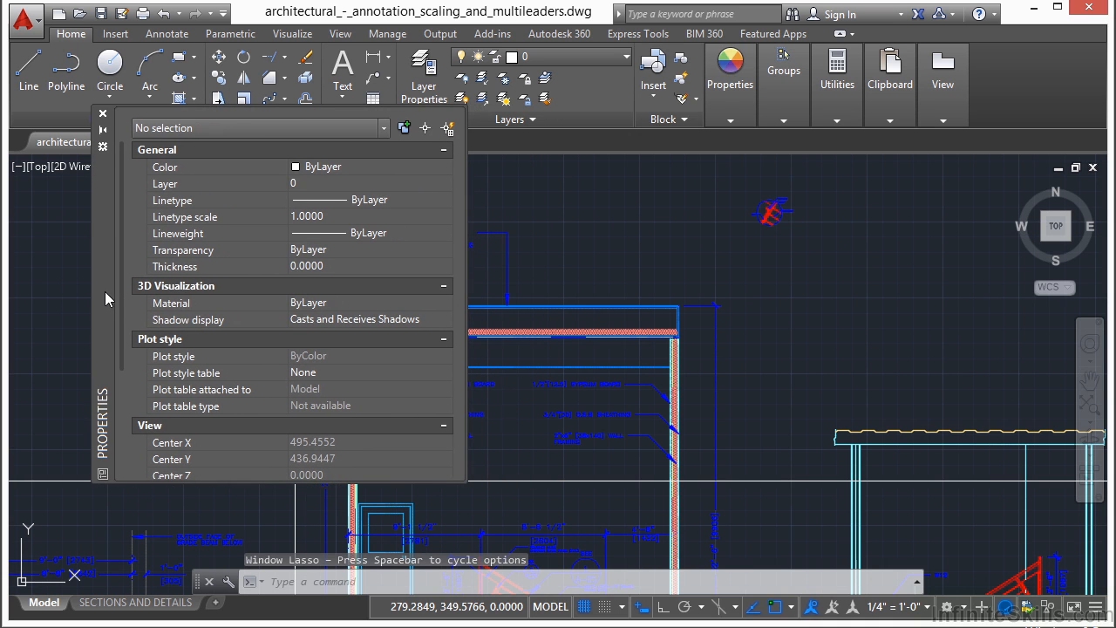
Step: Turn on auto-hide for the floating Properties palette, then dock it back beside the drawing area
{"action": "left_click", "coordinate": [102, 130]}
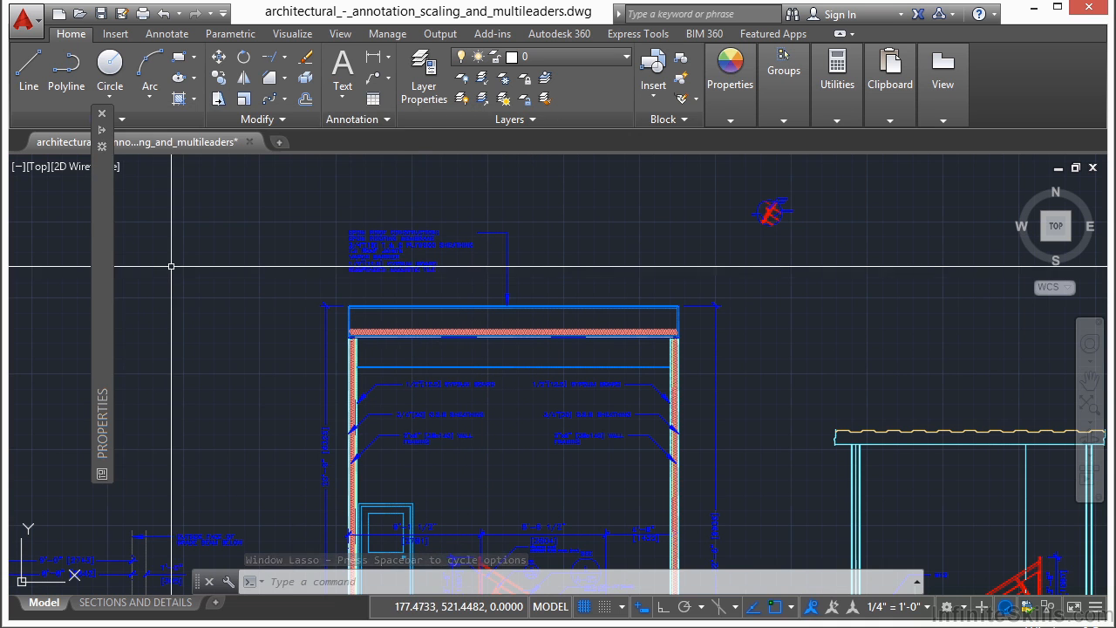
{"action": "mouse_move", "coordinate": [104, 262]}
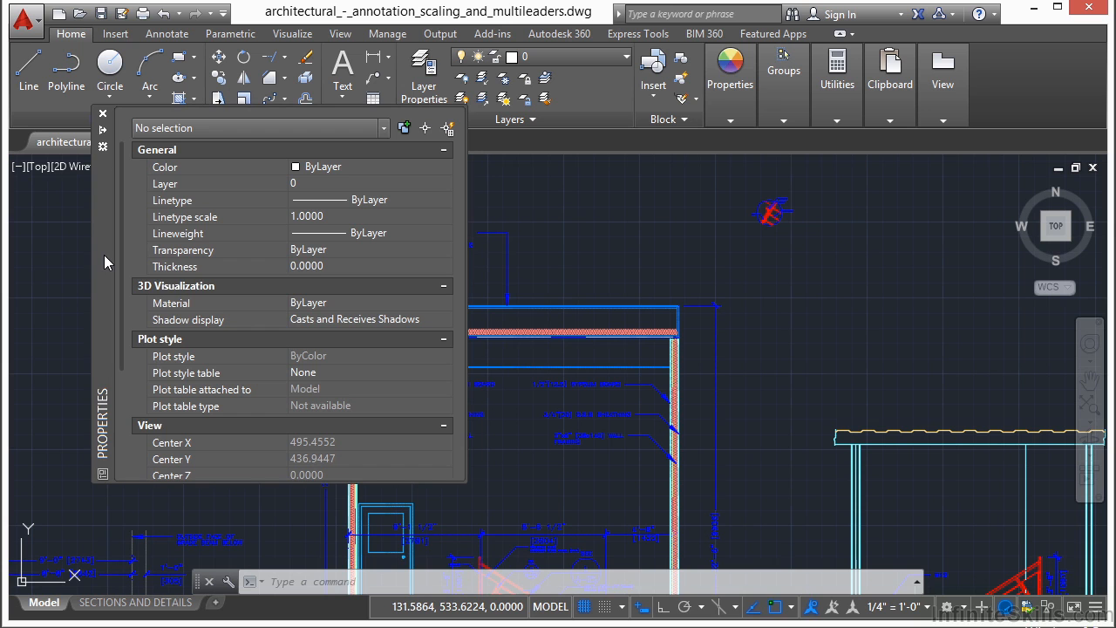
{"action": "left_click", "coordinate": [103, 147]}
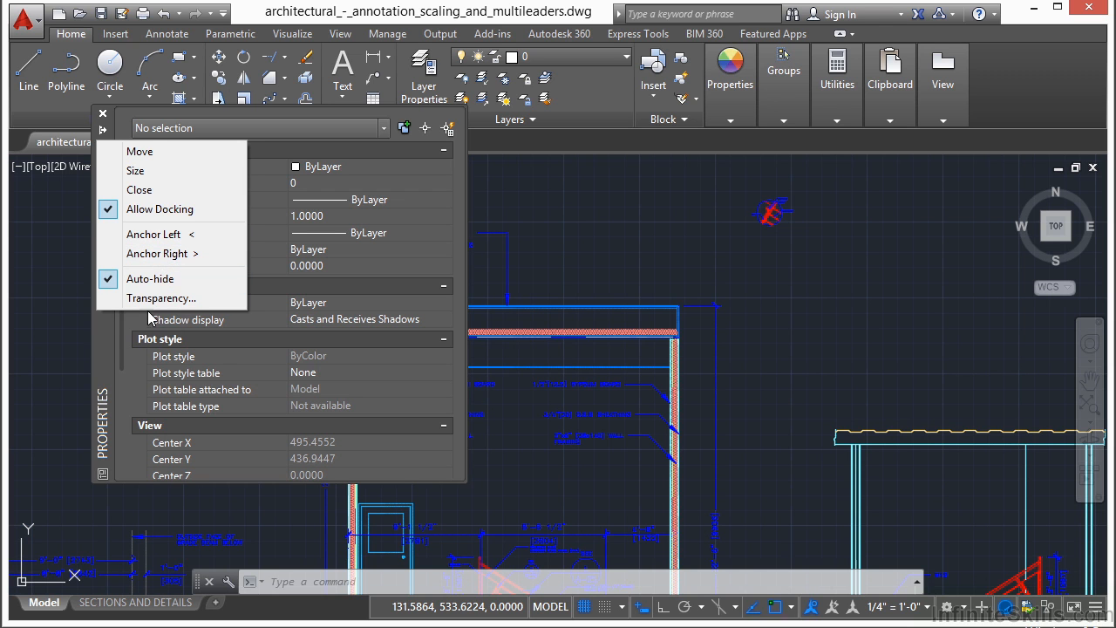
{"action": "left_click", "coordinate": [104, 341]}
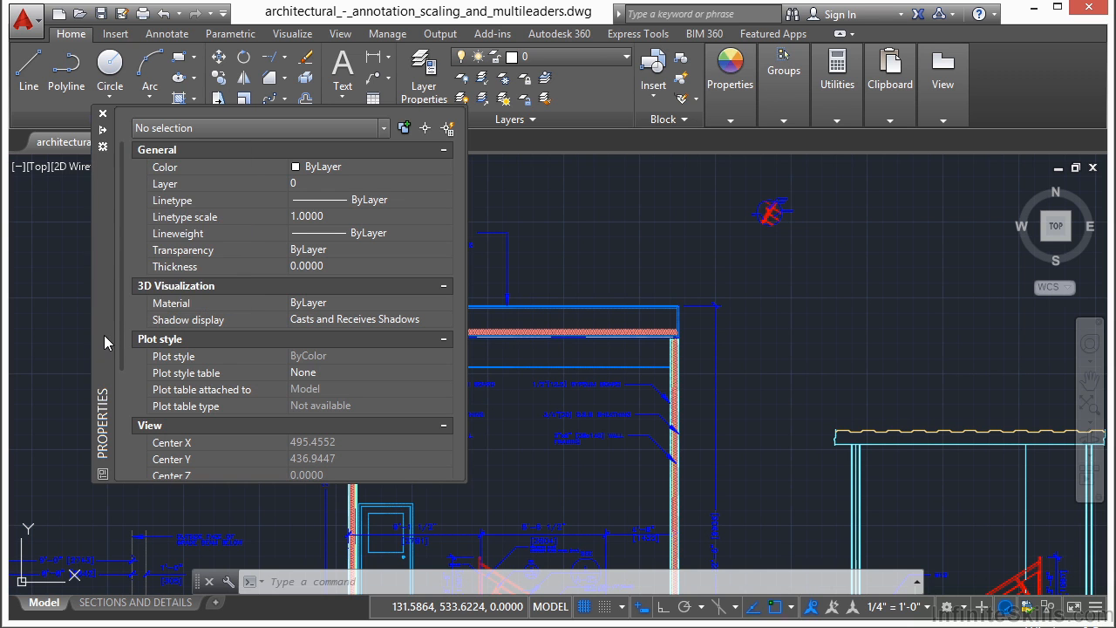
{"action": "mouse_move", "coordinate": [107, 223]}
{"action": "left_mouse_down"}
{"action": "mouse_move", "coordinate": [83, 281]}
{"action": "mouse_move", "coordinate": [35, 281]}
{"action": "left_mouse_up"}
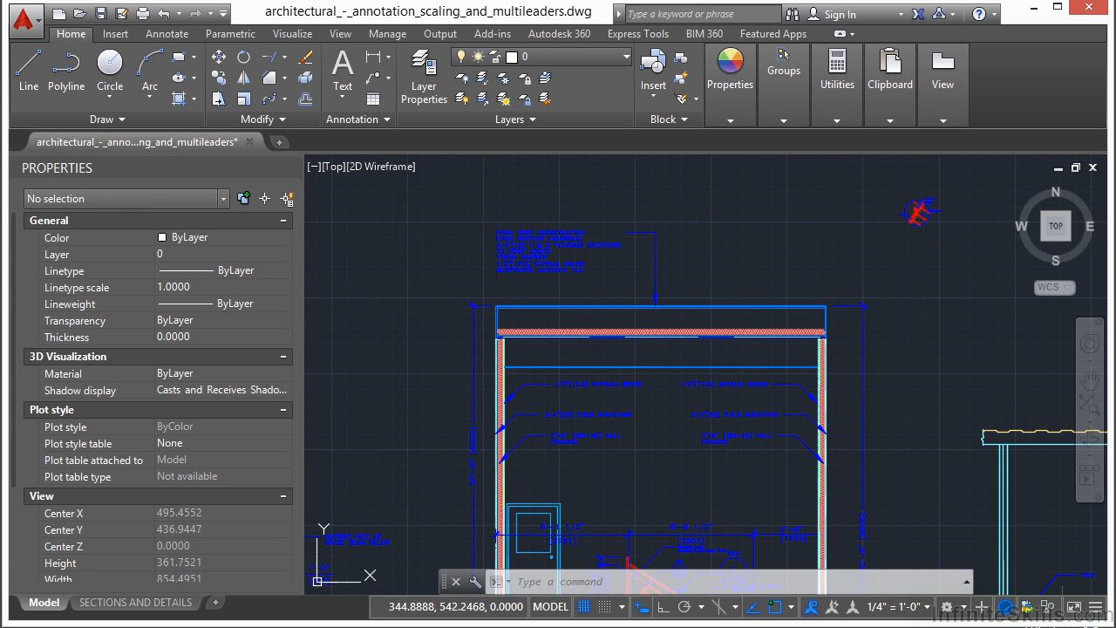
Step: Select the EPDM roof construction multileader and examine its General, Misc, Leaders and Text properties
{"action": "left_click", "coordinate": [523, 246]}
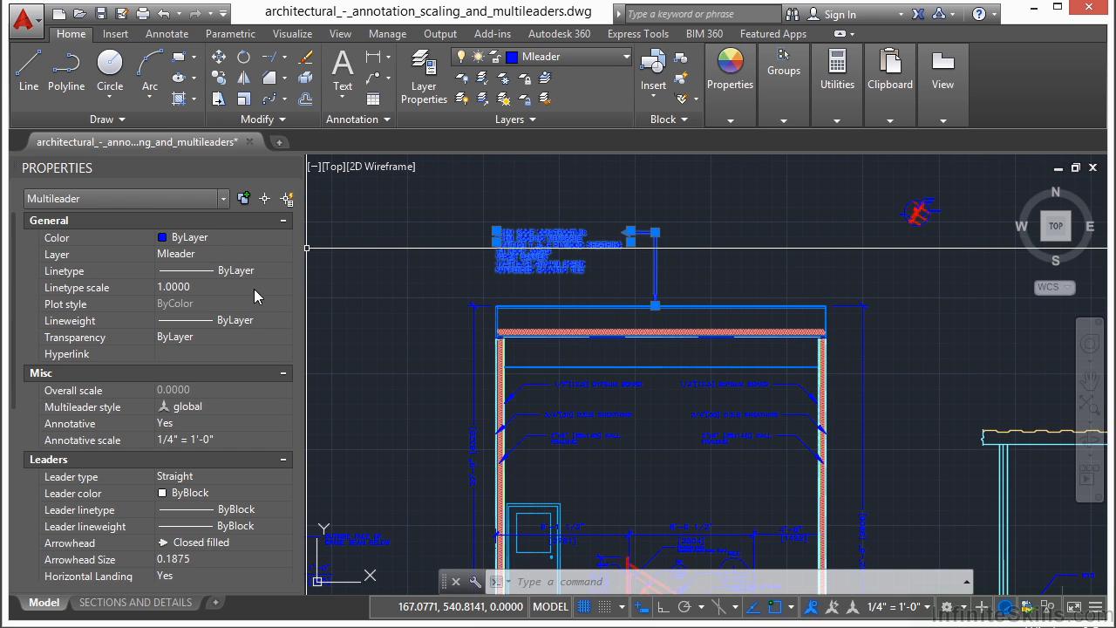
{"action": "left_click_drag", "start_coordinate": [12, 301], "coordinate": [24, 391]}
{"action": "left_click", "coordinate": [39, 376]}
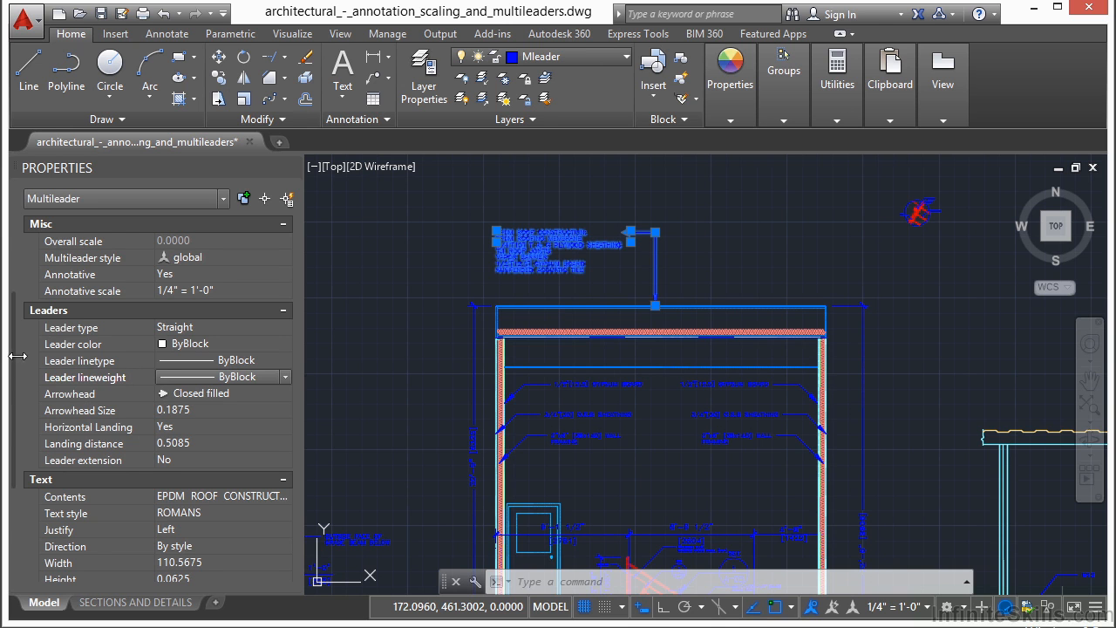
{"action": "scroll", "coordinate": [14, 362], "scroll_direction": "up", "scroll_amount": 2}
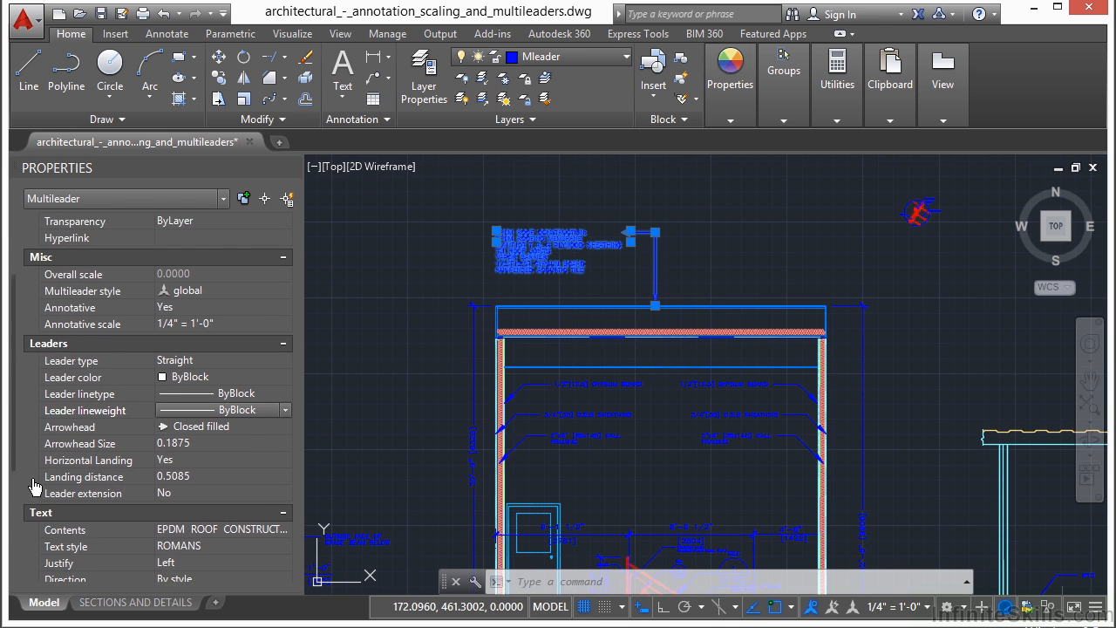
{"action": "scroll", "coordinate": [24, 464], "scroll_direction": "down", "scroll_amount": 3}
{"action": "scroll", "coordinate": [24, 464], "scroll_direction": "down", "scroll_amount": 3}
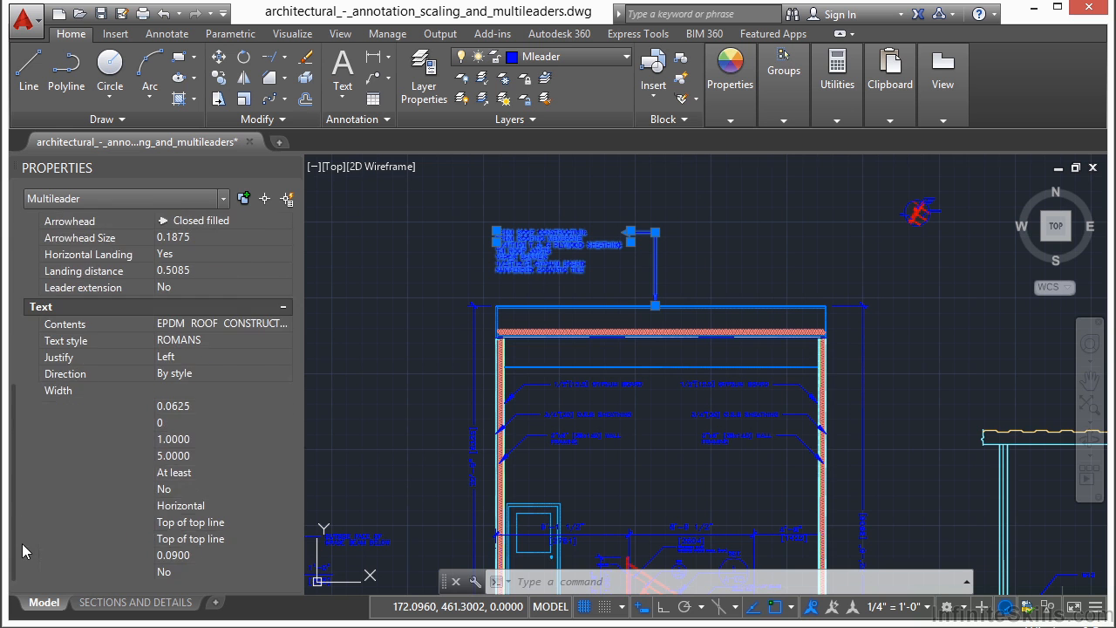
{"action": "scroll", "coordinate": [35, 471], "scroll_direction": "up", "scroll_amount": 1}
{"action": "scroll", "coordinate": [37, 456], "scroll_direction": "down", "scroll_amount": 1}
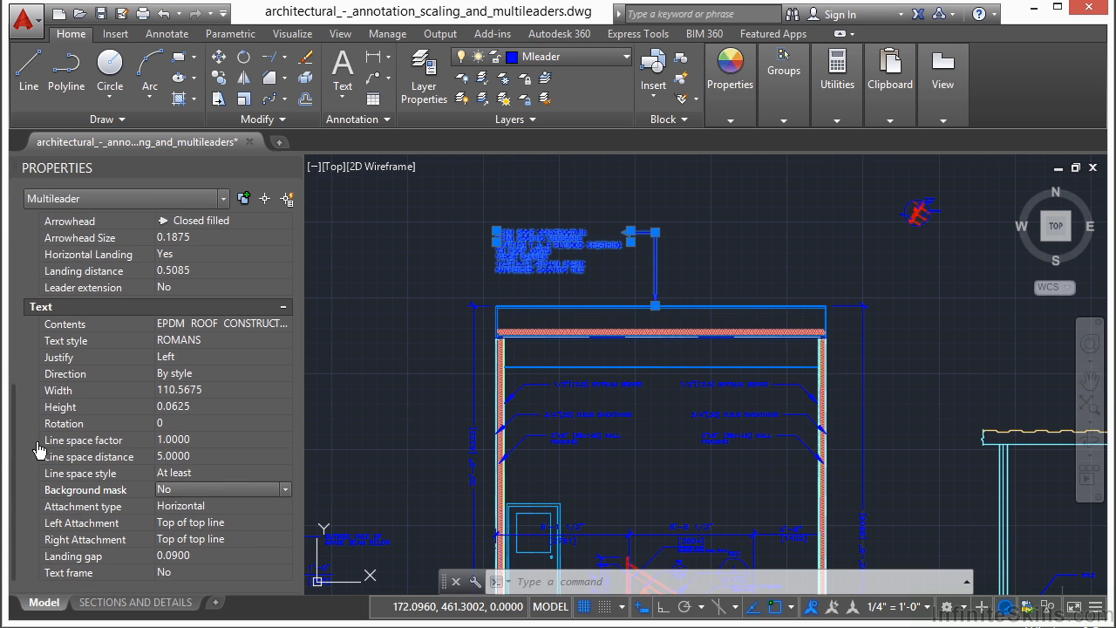
{"action": "scroll", "coordinate": [27, 366], "scroll_direction": "up", "scroll_amount": 6}
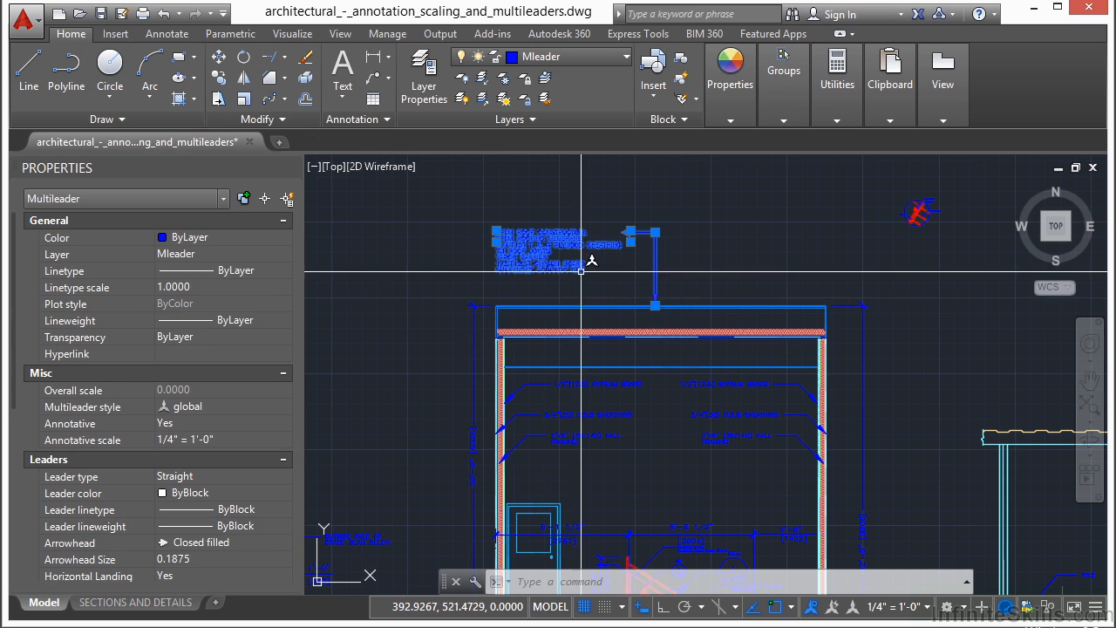
Step: Set the general color of the selected roof construction multileader to Red
{"action": "scroll", "coordinate": [531, 258], "scroll_direction": "up", "scroll_amount": 5}
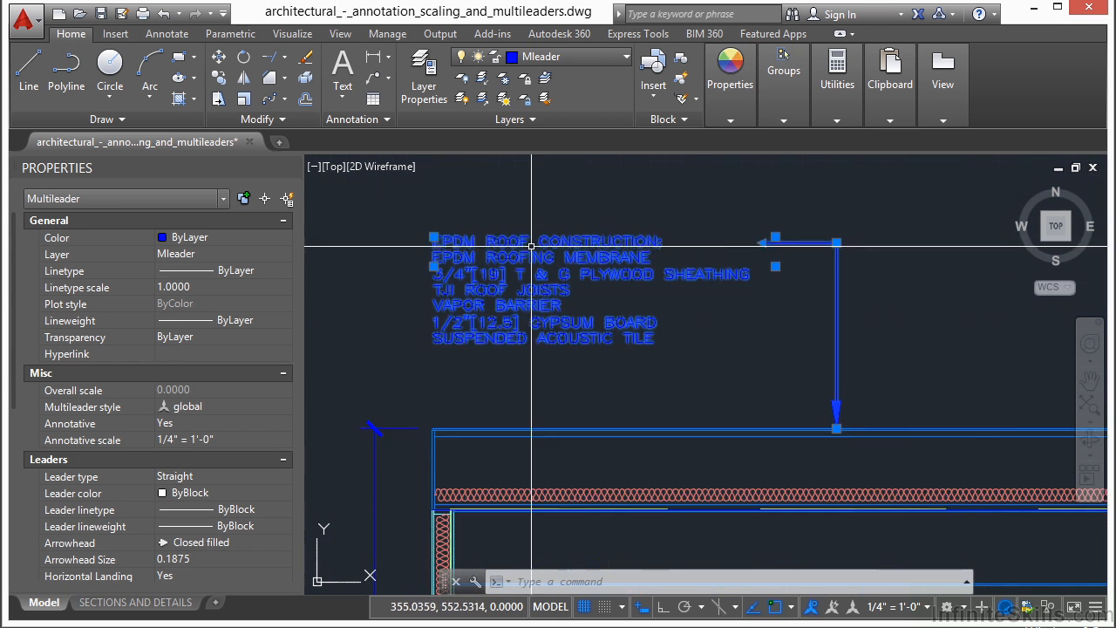
{"action": "left_click", "coordinate": [207, 237]}
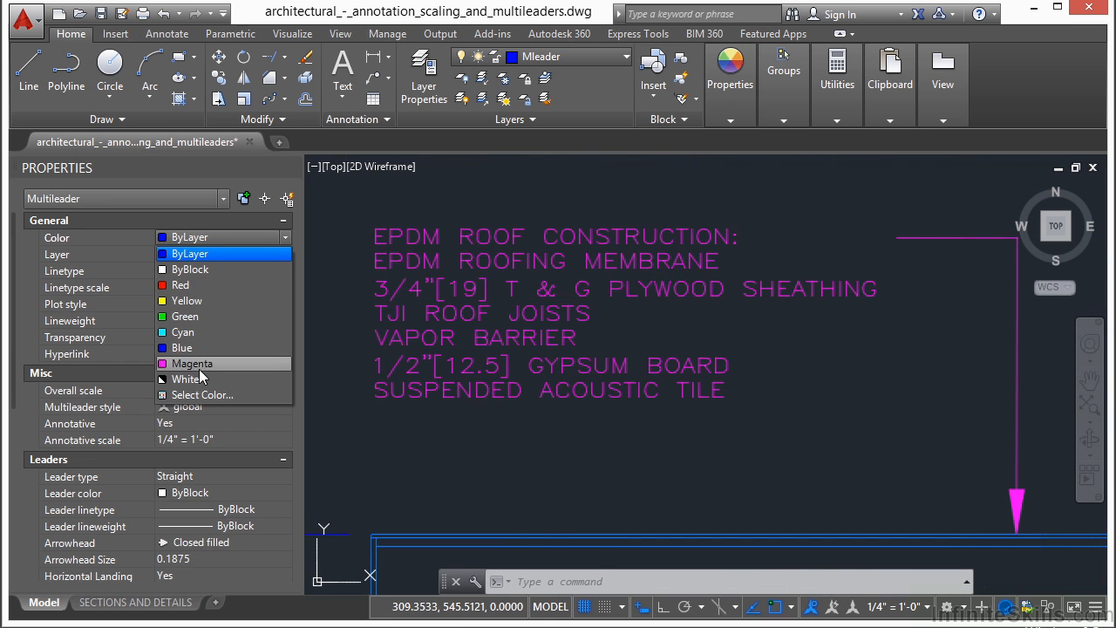
{"action": "left_click", "coordinate": [188, 289]}
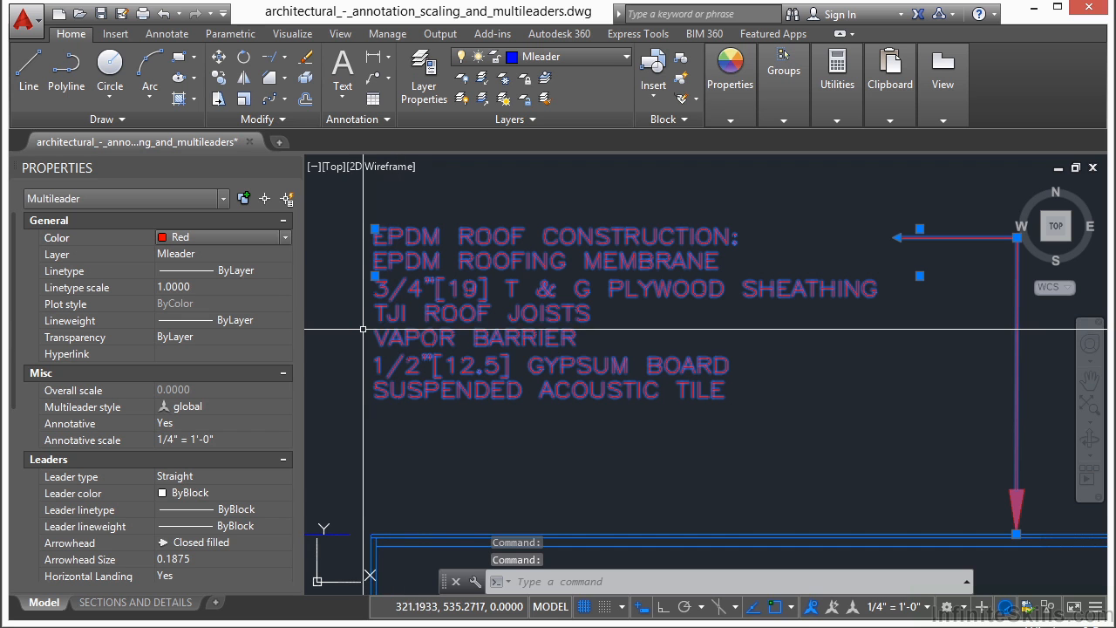
Step: Set the roof construction multileader's leader type to Spline and its leader color to Yellow, and clear the selection
{"action": "left_click", "coordinate": [207, 476]}
{"action": "left_click", "coordinate": [208, 473]}
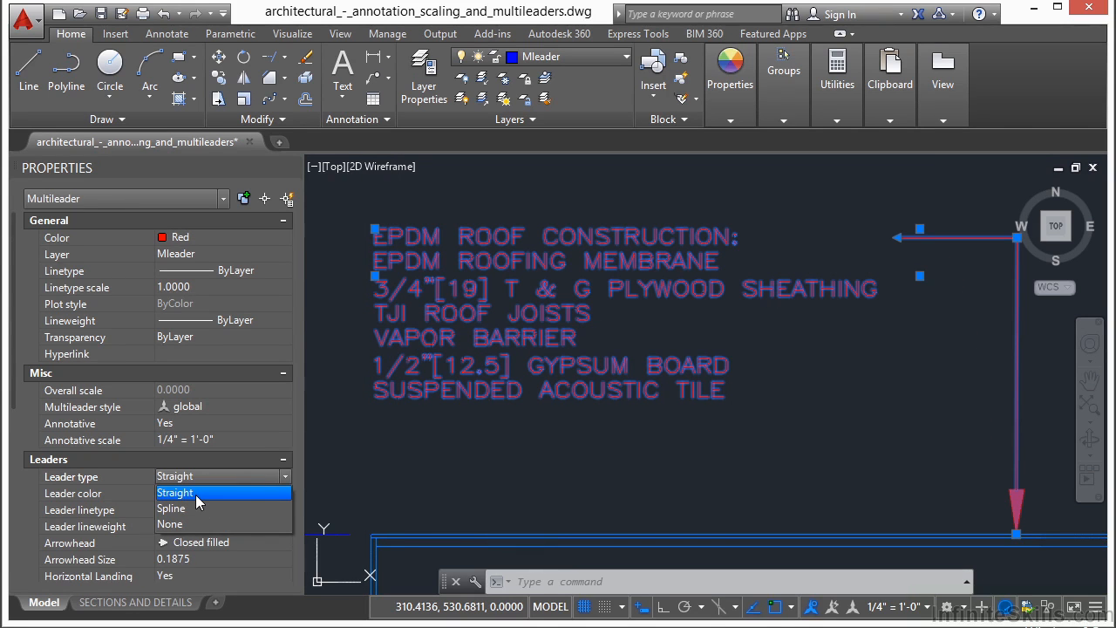
{"action": "left_click", "coordinate": [197, 509]}
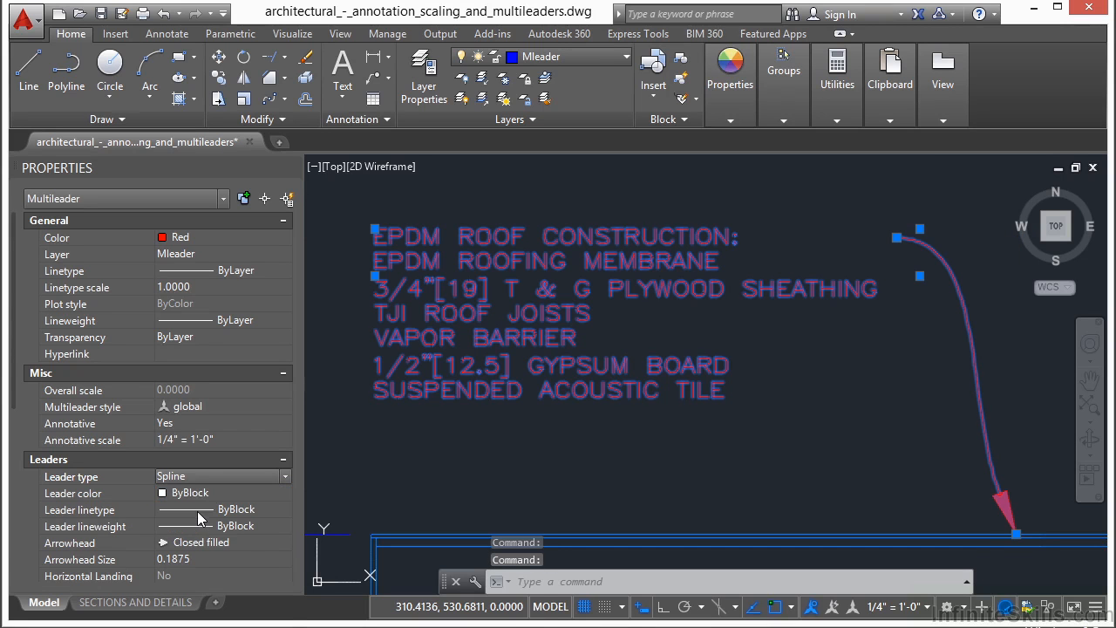
{"action": "left_click", "coordinate": [211, 493]}
{"action": "left_click", "coordinate": [209, 487]}
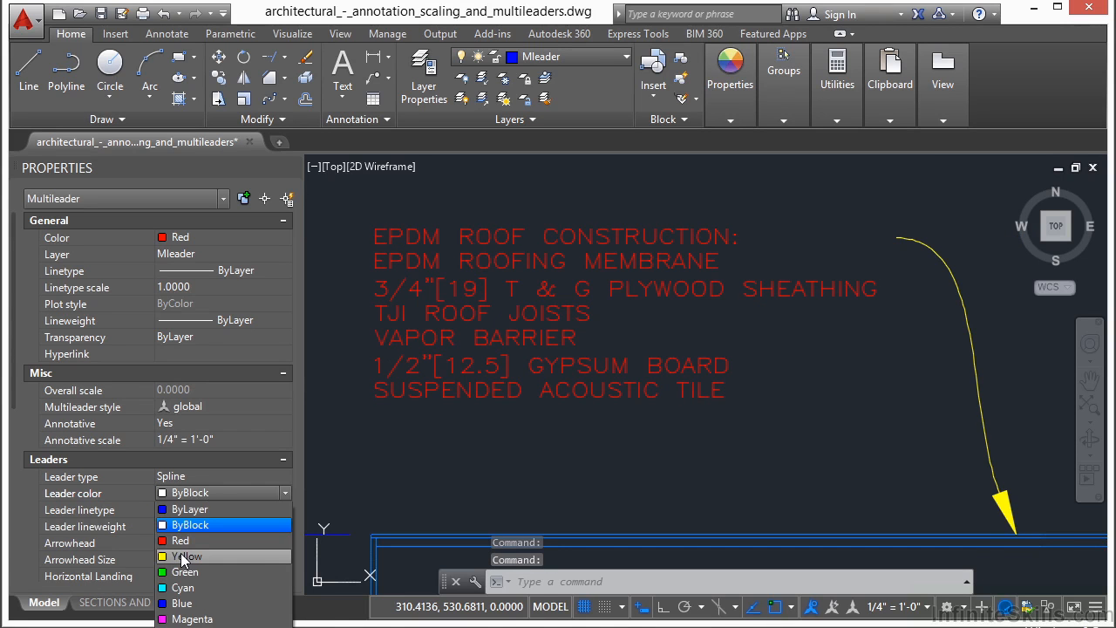
{"action": "left_click", "coordinate": [183, 559]}
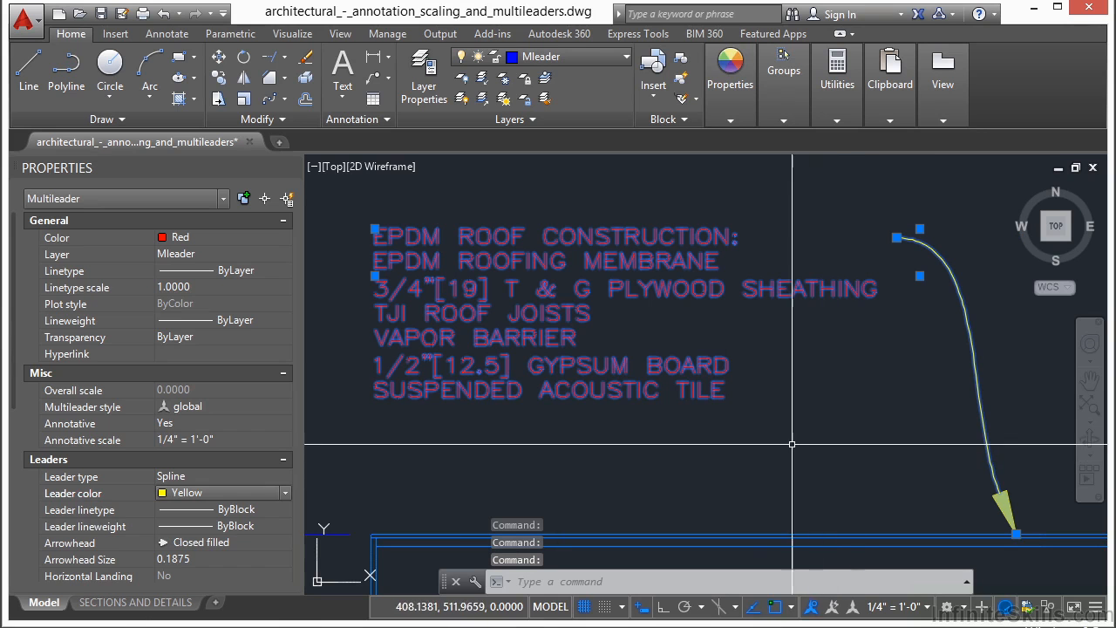
{"action": "key", "text": "Escape"}
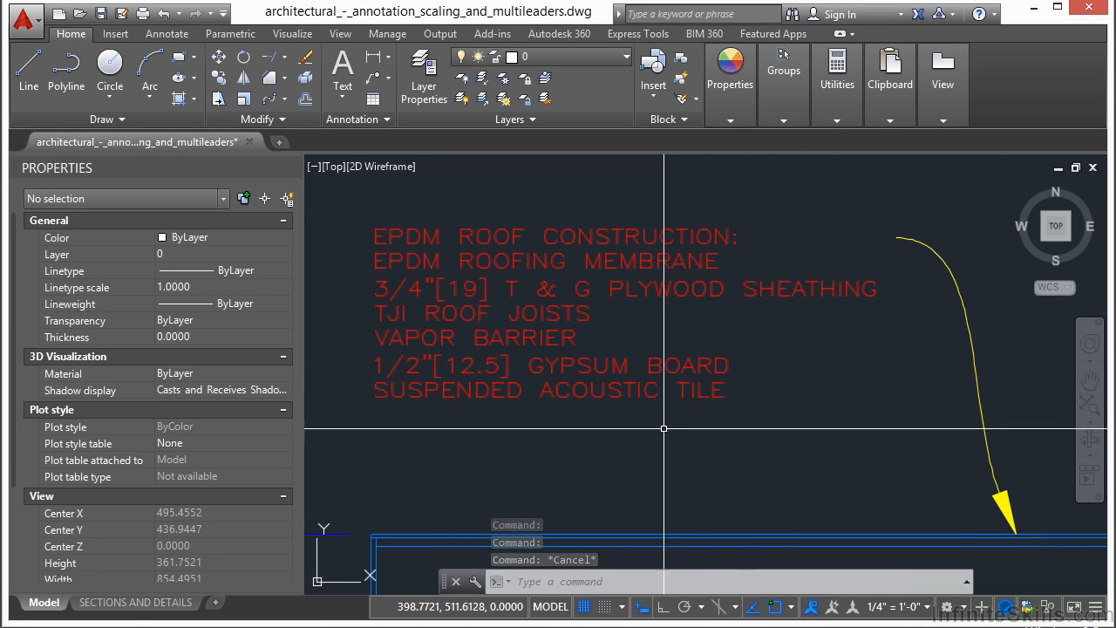
Step: Select the six gypsum board, sheathing and wall framing multileaders inside the building section, set their color to Red, and clear the selection
{"action": "scroll", "coordinate": [715, 371], "scroll_direction": "down", "scroll_amount": 6}
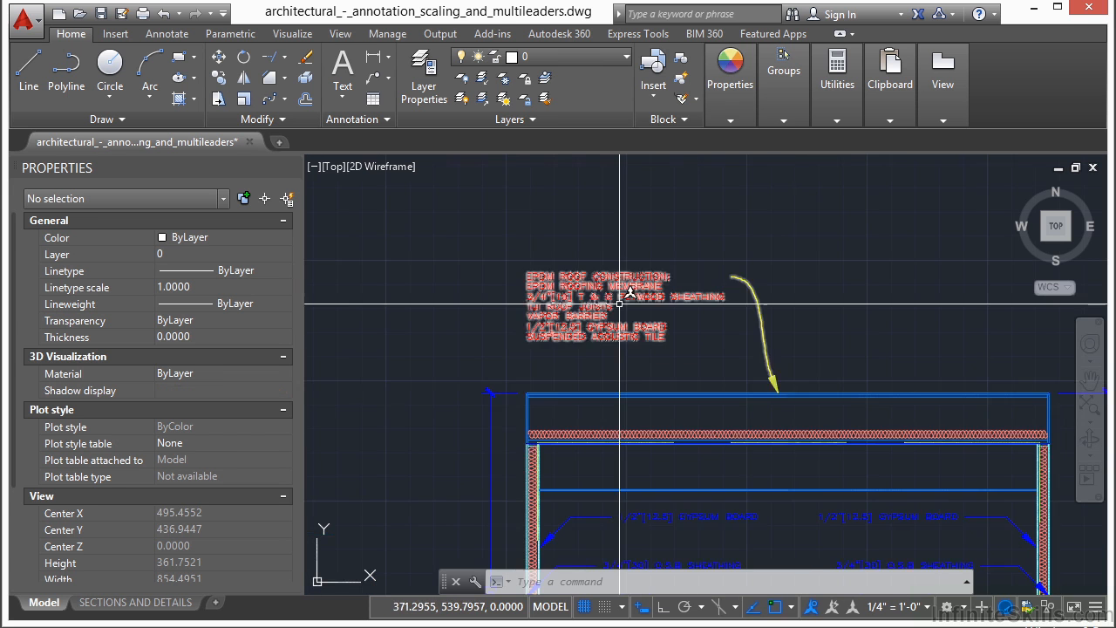
{"action": "middle_click_drag", "start_coordinate": [685, 348], "coordinate": [582, 303]}
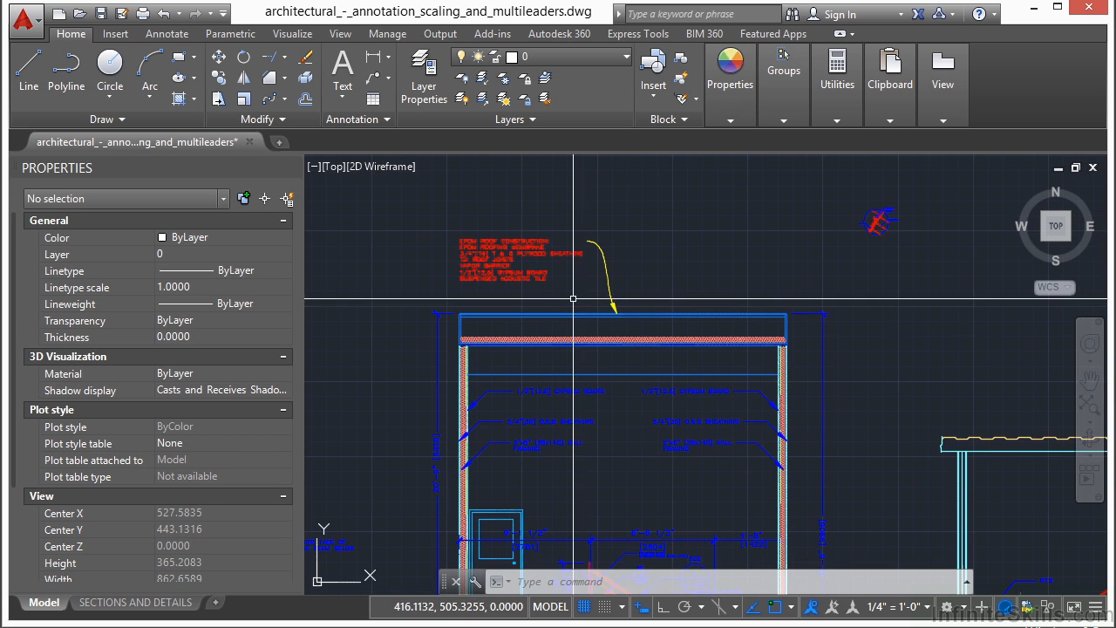
{"action": "scroll", "coordinate": [677, 465], "scroll_direction": "up", "scroll_amount": 2}
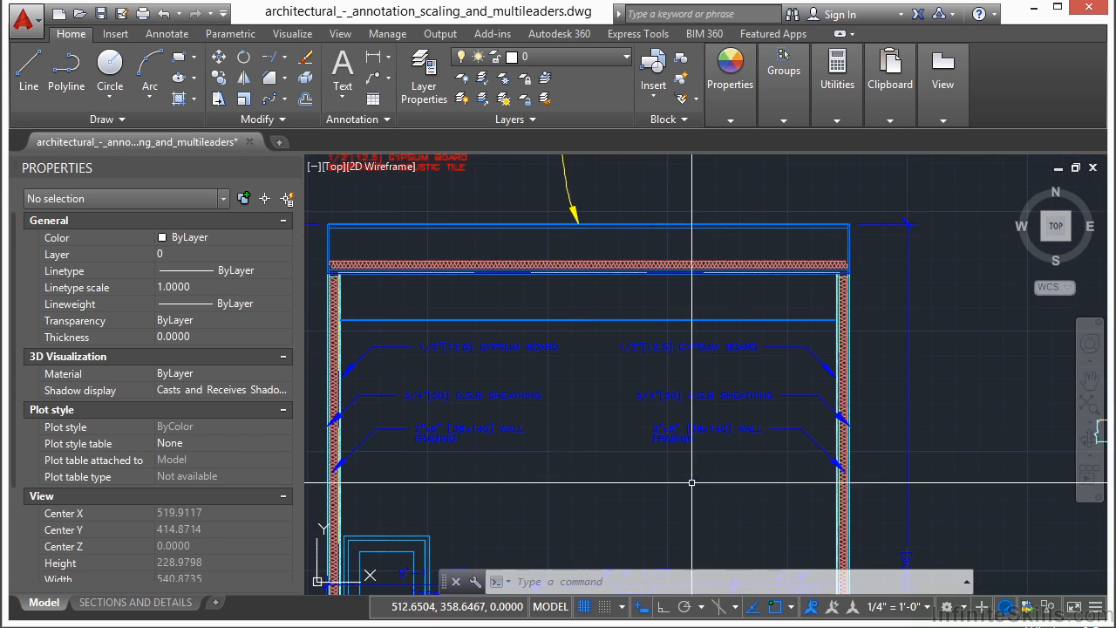
{"action": "left_click", "coordinate": [652, 523]}
{"action": "left_click", "coordinate": [486, 339]}
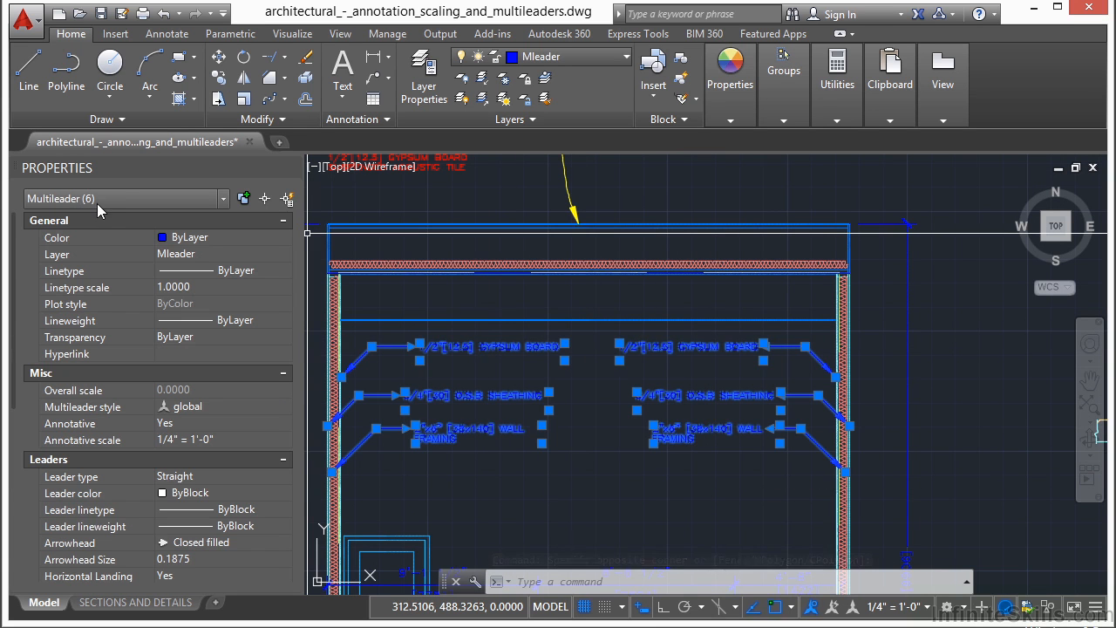
{"action": "left_click", "coordinate": [205, 239]}
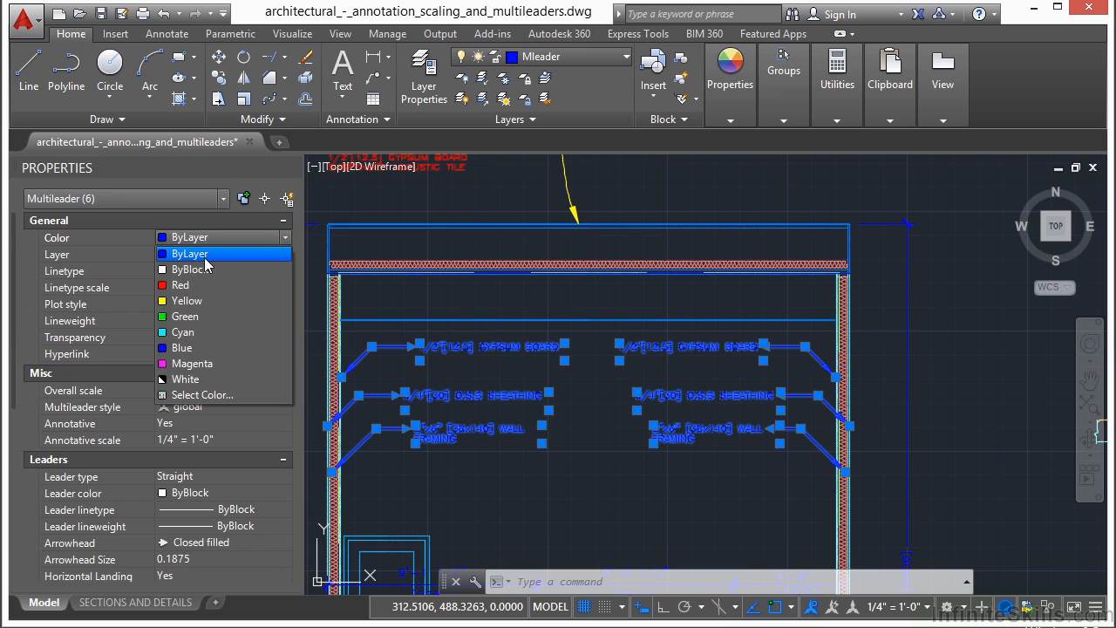
{"action": "left_click", "coordinate": [198, 284]}
{"action": "key", "text": "Escape"}
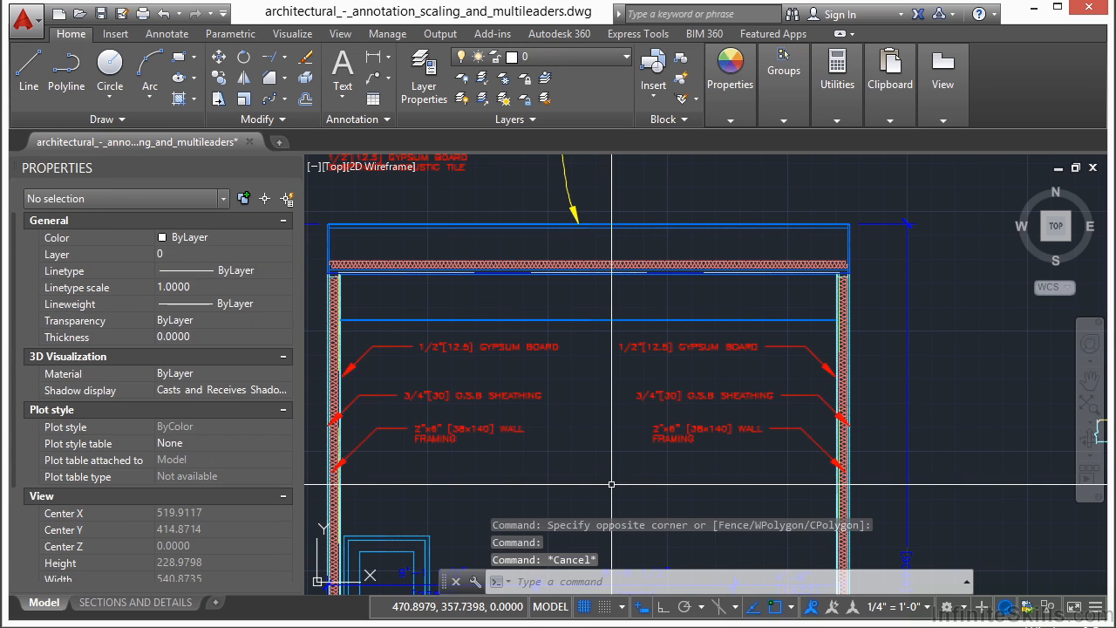
Step: Select the objects around the section's right-hand wall and roof with a crossing window, and set their shared color to ByLayer
{"action": "scroll", "coordinate": [615, 405], "scroll_direction": "down", "scroll_amount": 3}
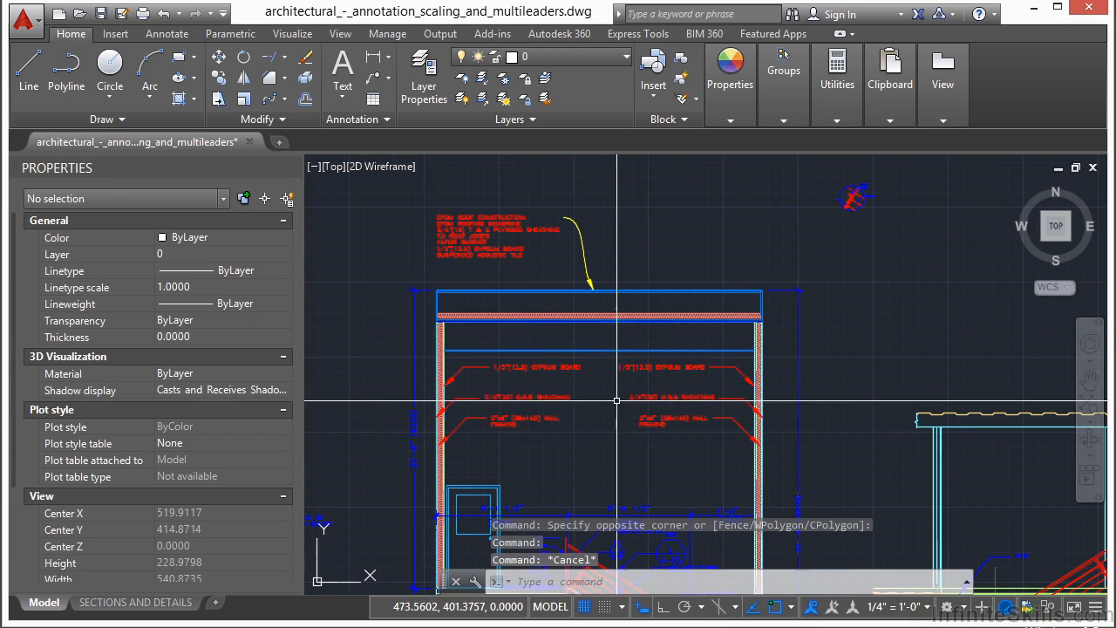
{"action": "left_click", "coordinate": [829, 257]}
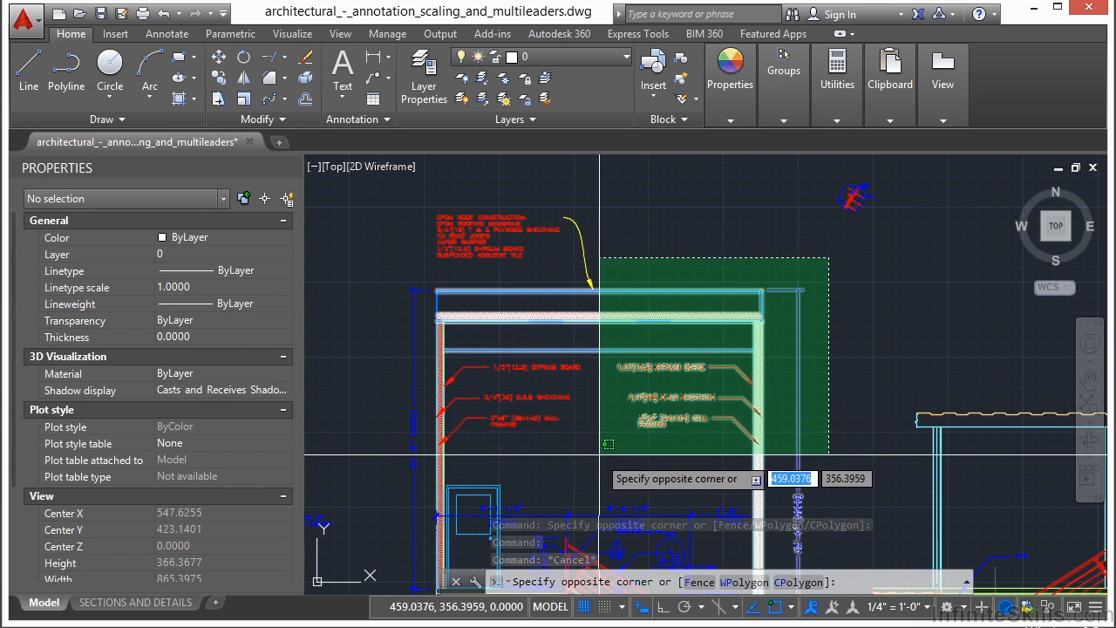
{"action": "left_click", "coordinate": [598, 394]}
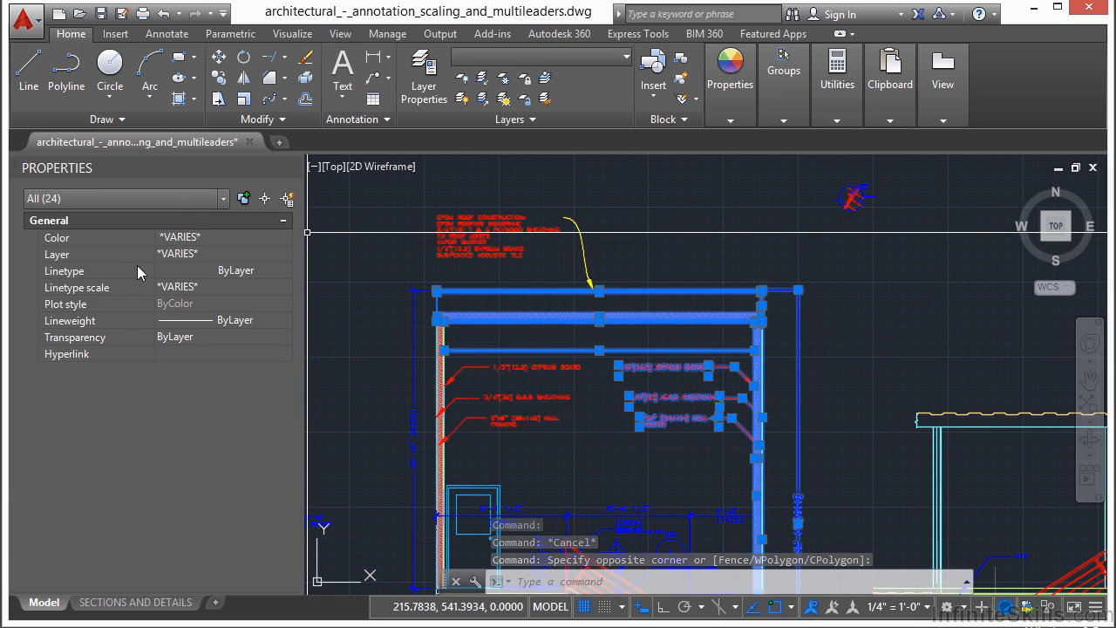
{"action": "left_click", "coordinate": [185, 238]}
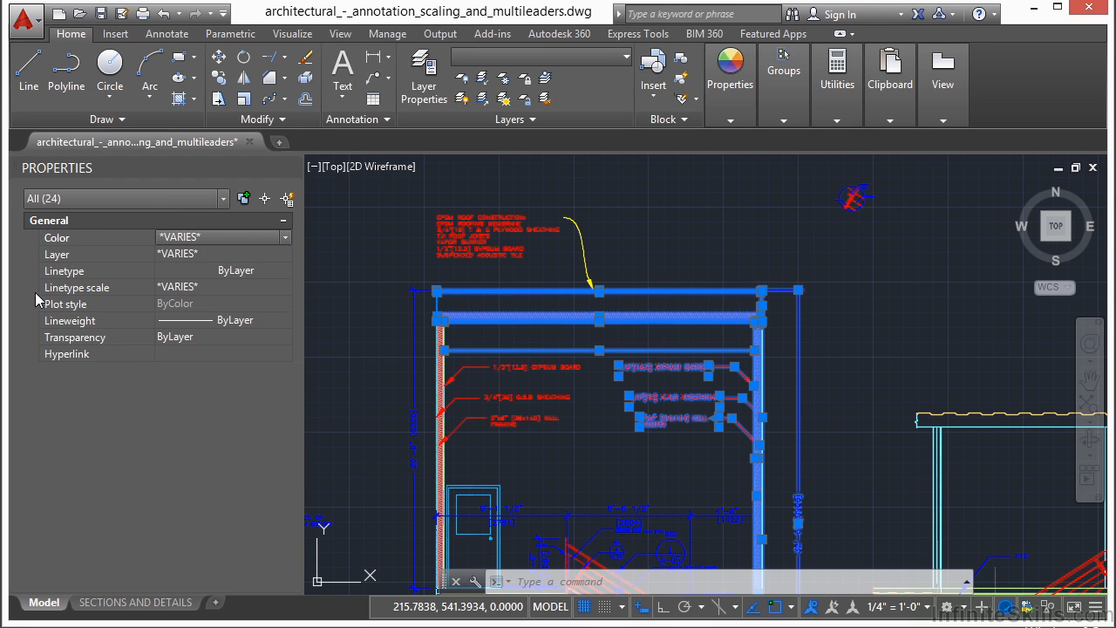
{"action": "left_click", "coordinate": [218, 237]}
{"action": "left_click", "coordinate": [194, 254]}
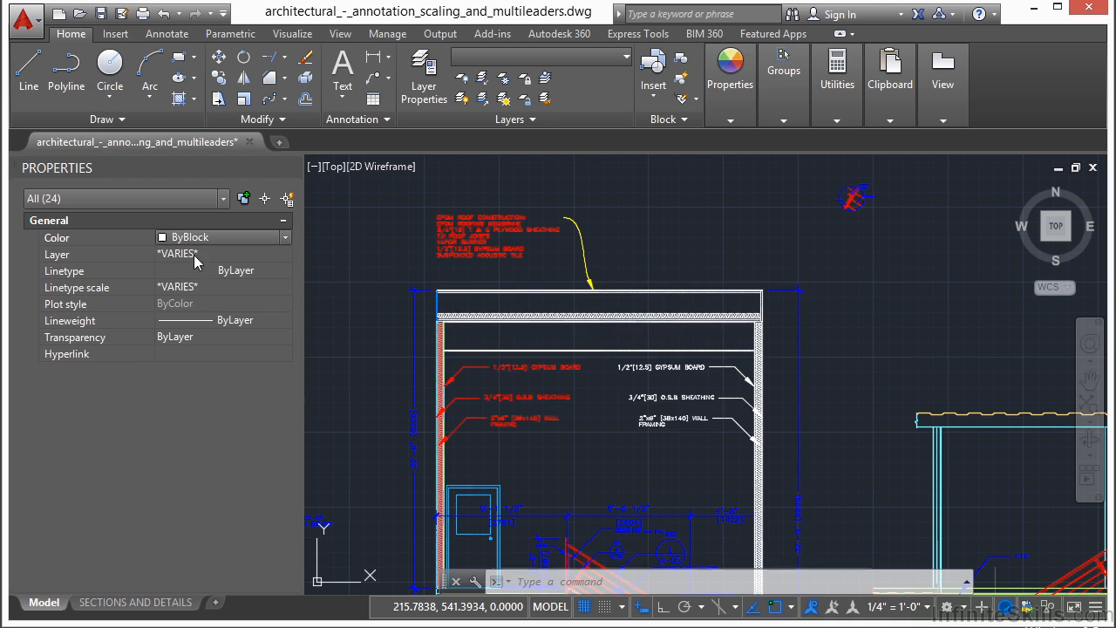
{"action": "left_click", "coordinate": [179, 254]}
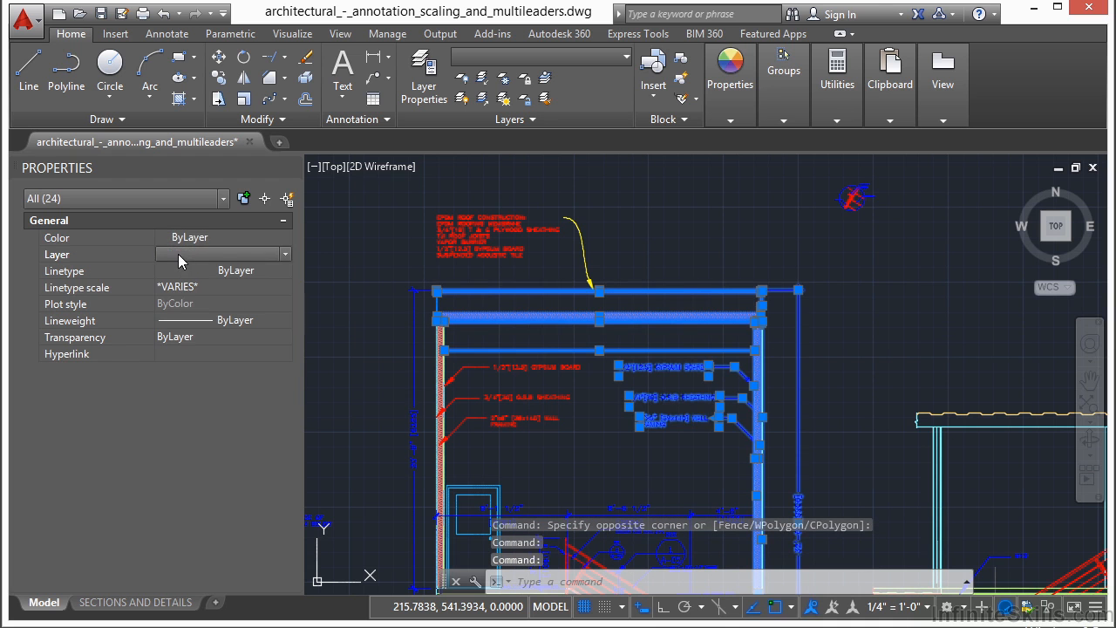
{"action": "left_click", "coordinate": [128, 191]}
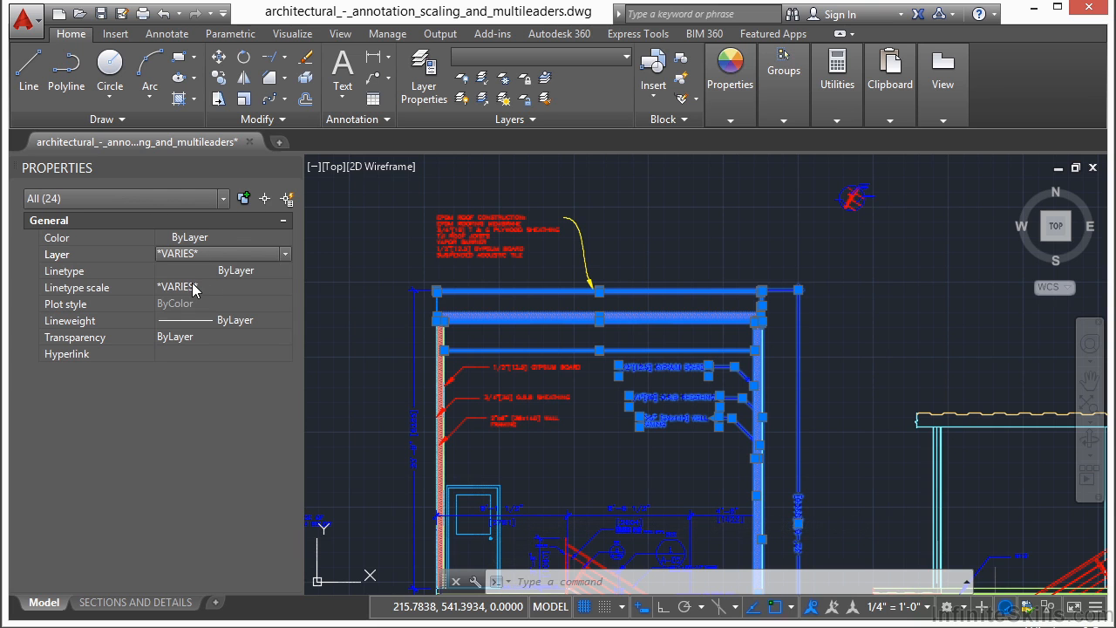
Step: Filter the mixed selection to the rotated dimension only and set its color to Red
{"action": "left_click", "coordinate": [223, 199]}
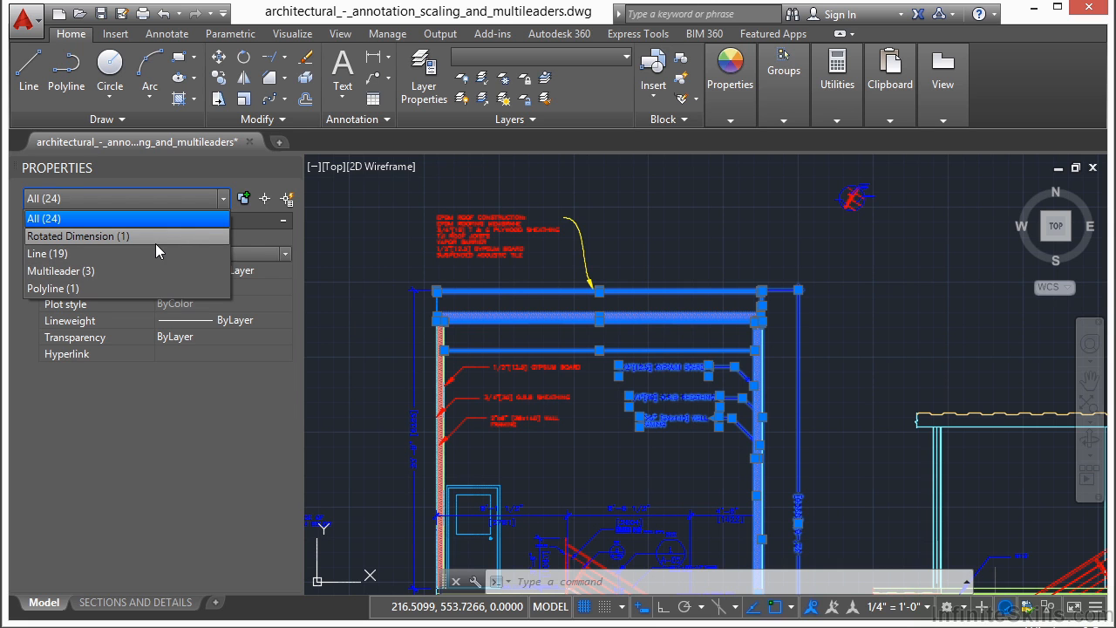
{"action": "left_click", "coordinate": [96, 236]}
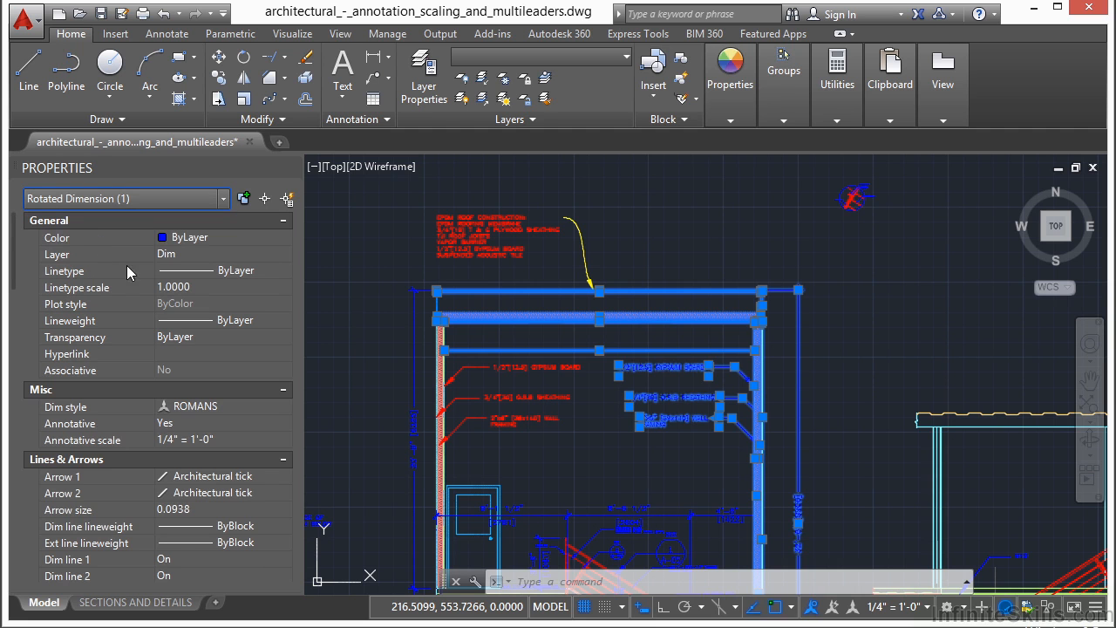
{"action": "left_click", "coordinate": [205, 236]}
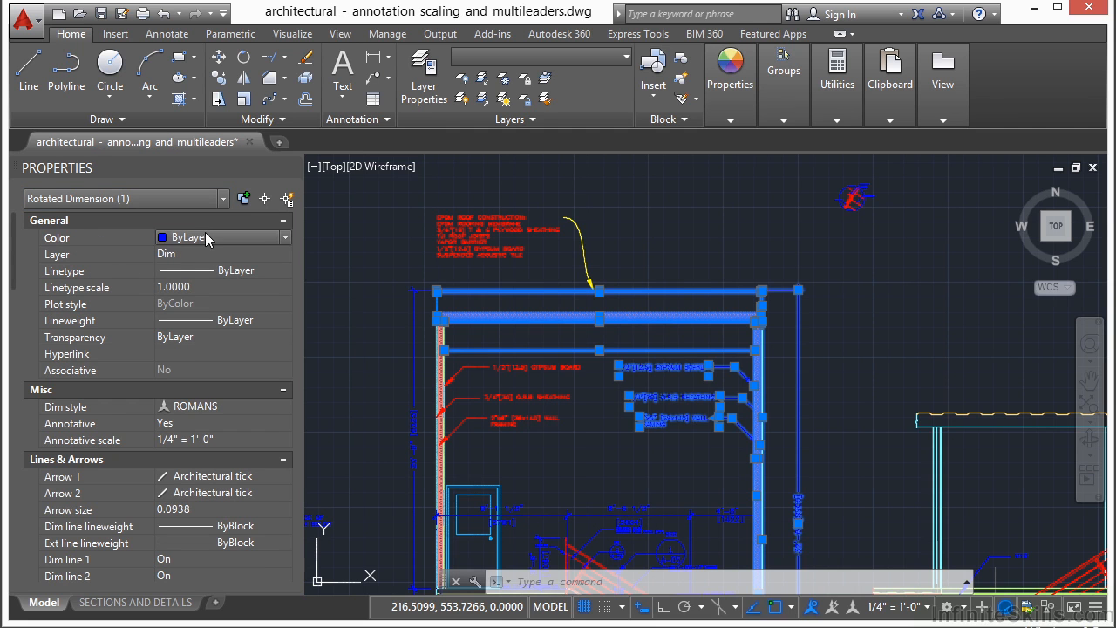
{"action": "left_click", "coordinate": [206, 236]}
{"action": "left_click", "coordinate": [201, 285]}
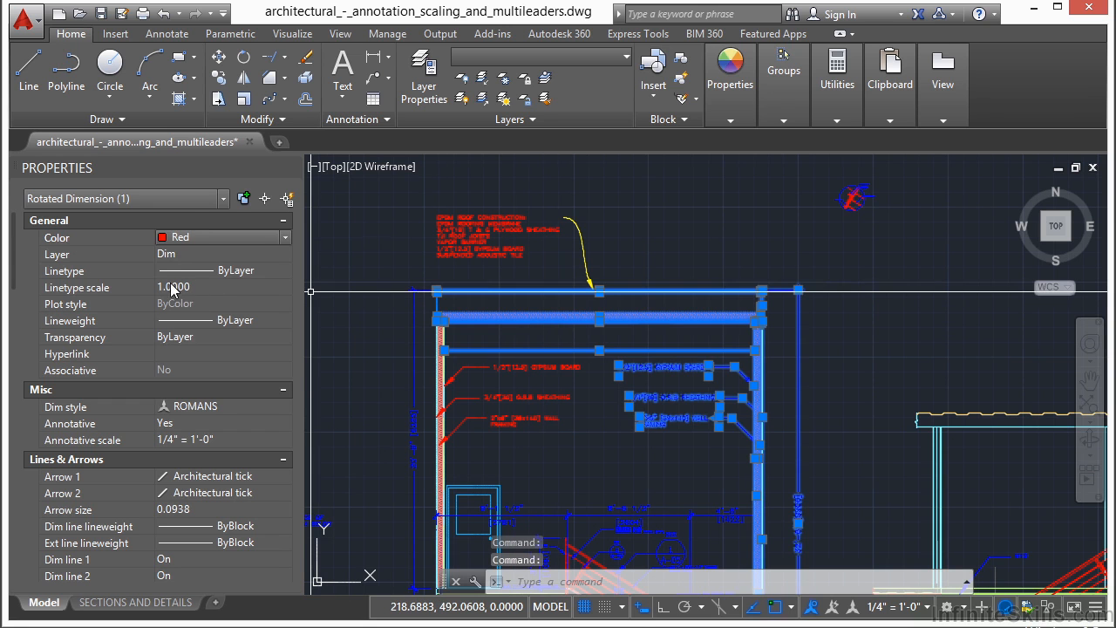
Step: Filter the mixed selection to the lines only, set their color to Green, and clear the selection
{"action": "left_click", "coordinate": [223, 199]}
{"action": "left_click", "coordinate": [71, 253]}
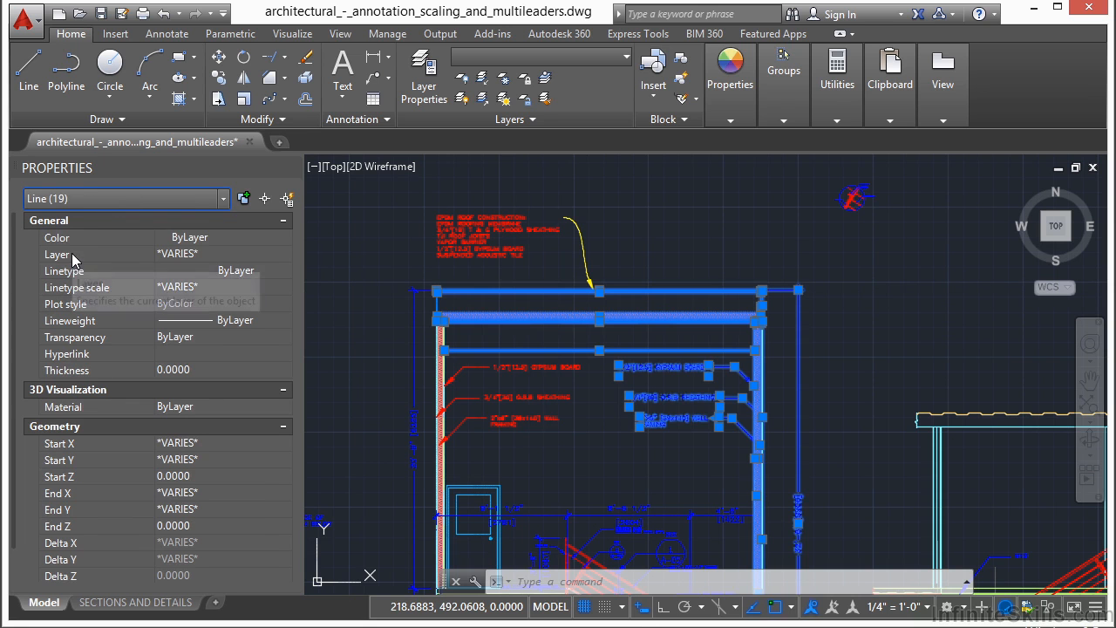
{"action": "left_click", "coordinate": [222, 234]}
{"action": "left_click", "coordinate": [222, 234]}
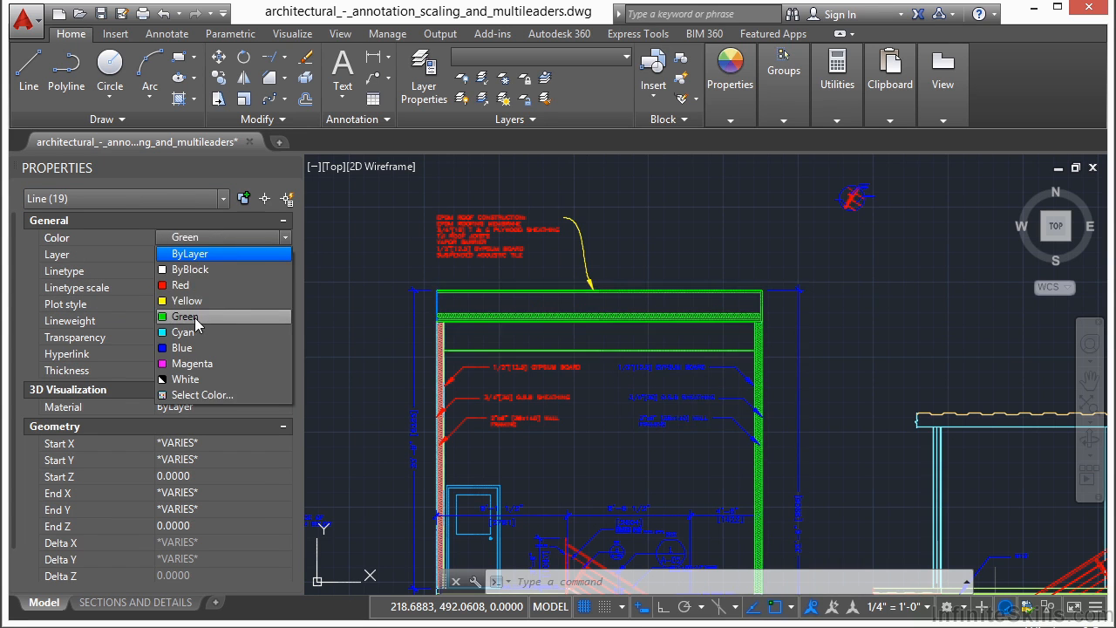
{"action": "left_click", "coordinate": [195, 325]}
{"action": "key", "text": "Escape"}
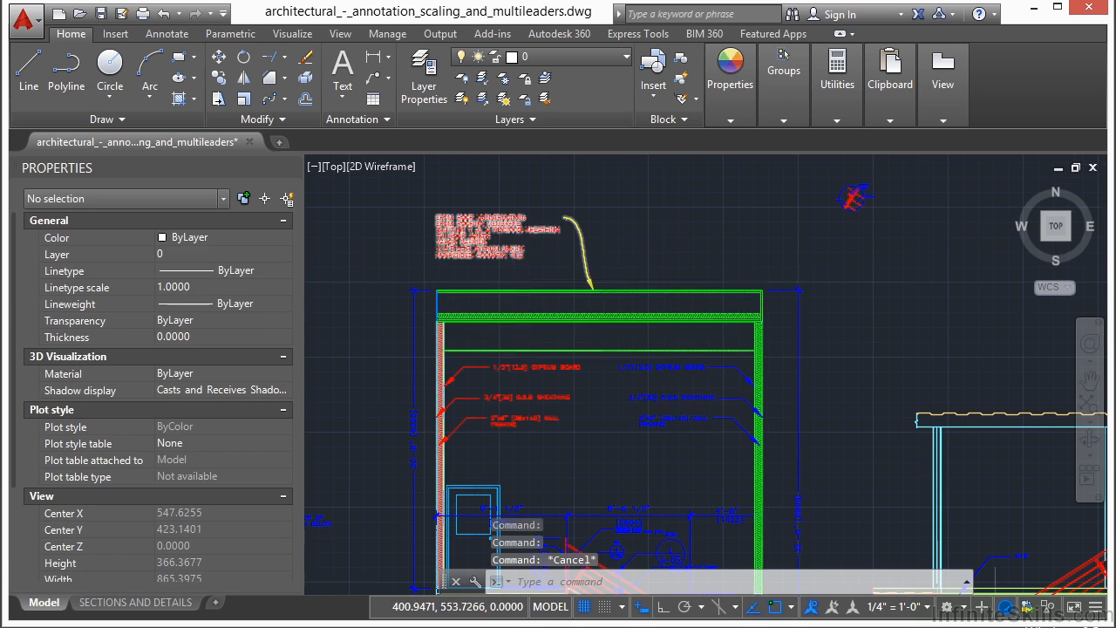
Step: Select the horizontal ceiling line below the roof, examine its General and Geometry properties, and clear the selection
{"action": "scroll", "coordinate": [524, 216], "scroll_direction": "down", "scroll_amount": 2}
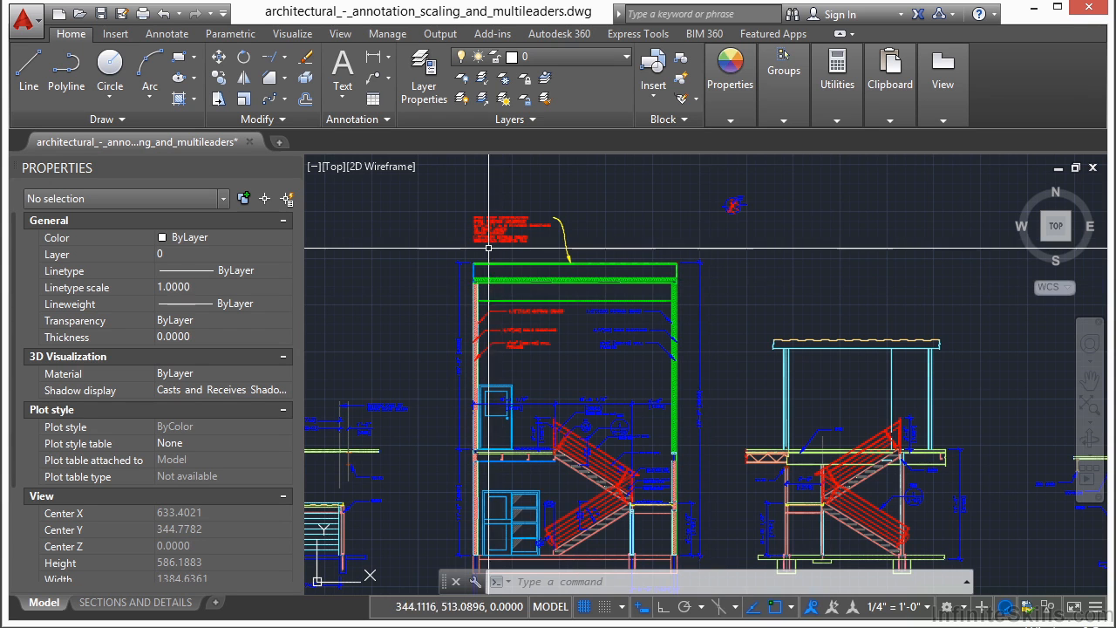
{"action": "scroll", "coordinate": [568, 292], "scroll_direction": "up", "scroll_amount": 5}
{"action": "left_click", "coordinate": [625, 354]}
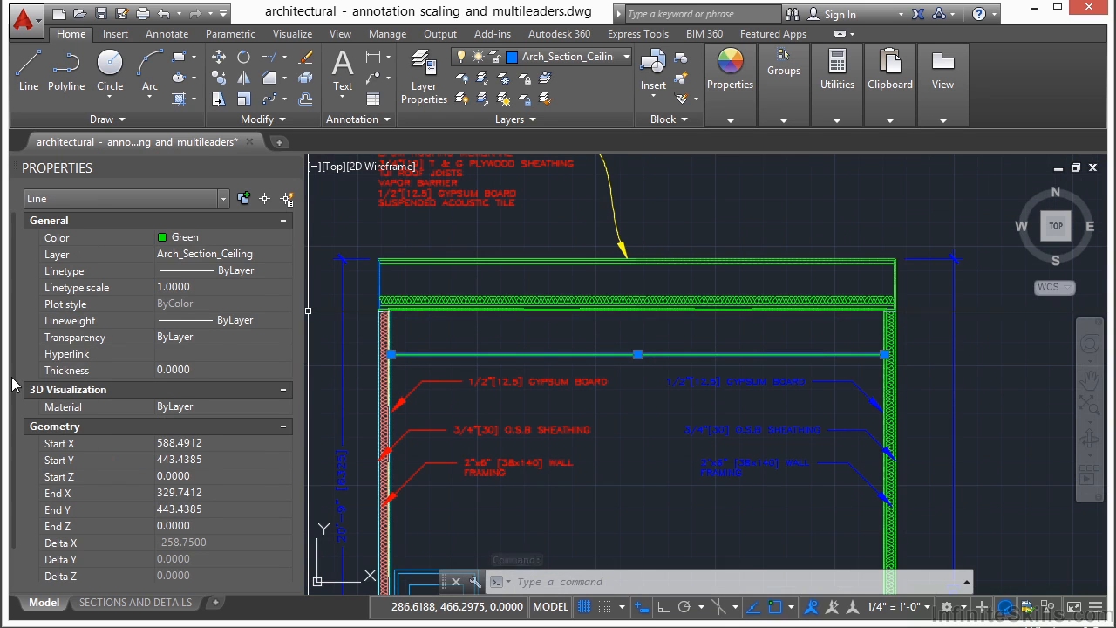
{"action": "scroll", "coordinate": [12, 397], "scroll_direction": "down", "scroll_amount": 1}
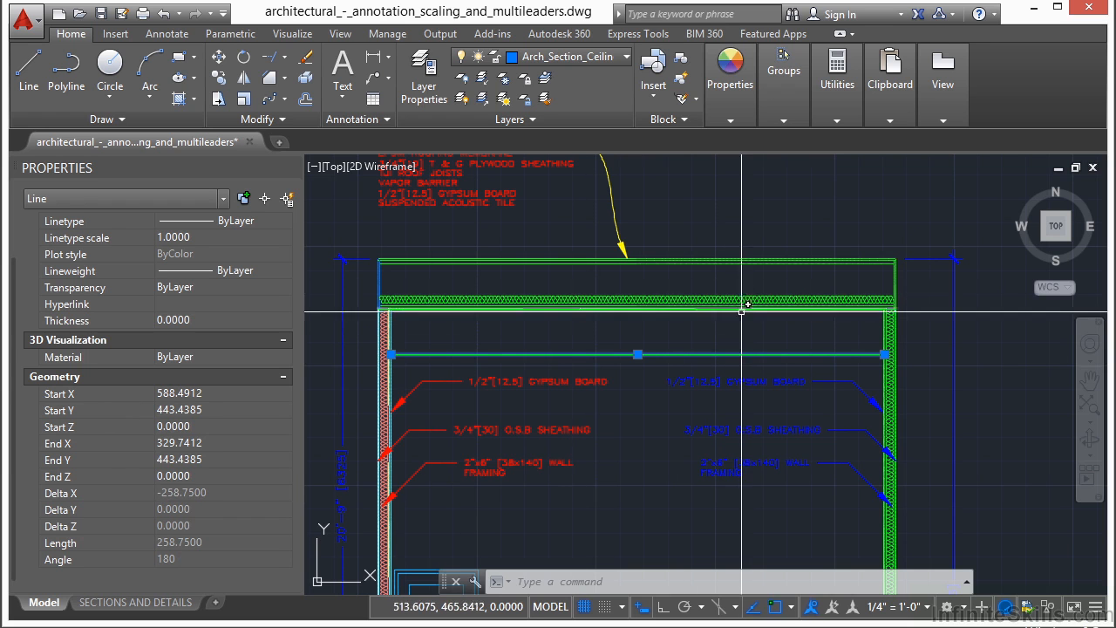
{"action": "key", "text": "Escape"}
{"action": "scroll", "coordinate": [707, 333], "scroll_direction": "down", "scroll_amount": 2}
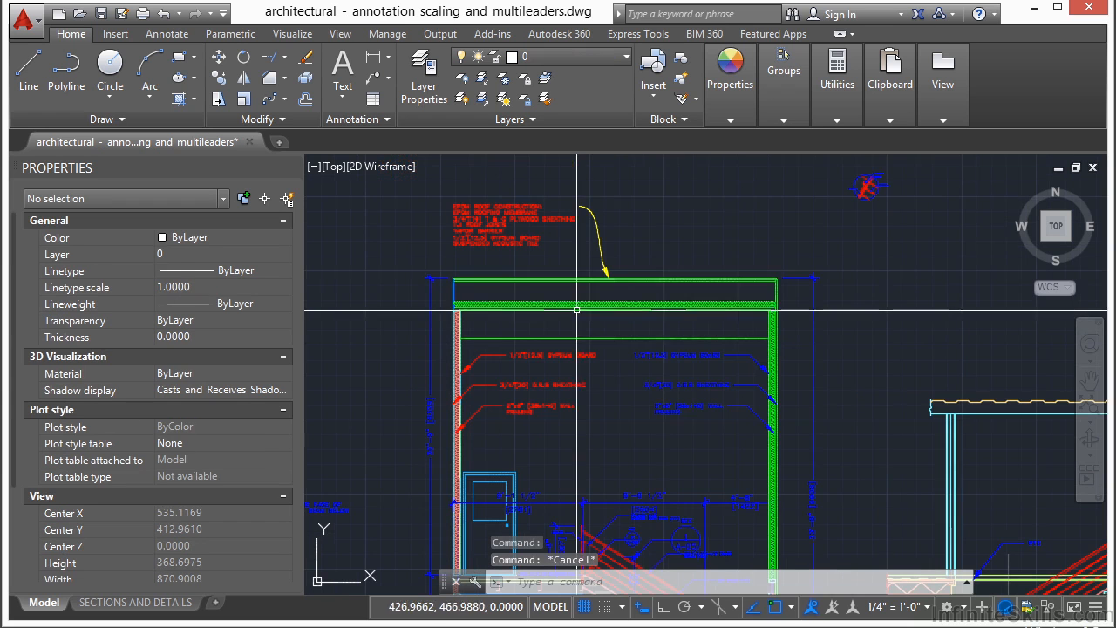